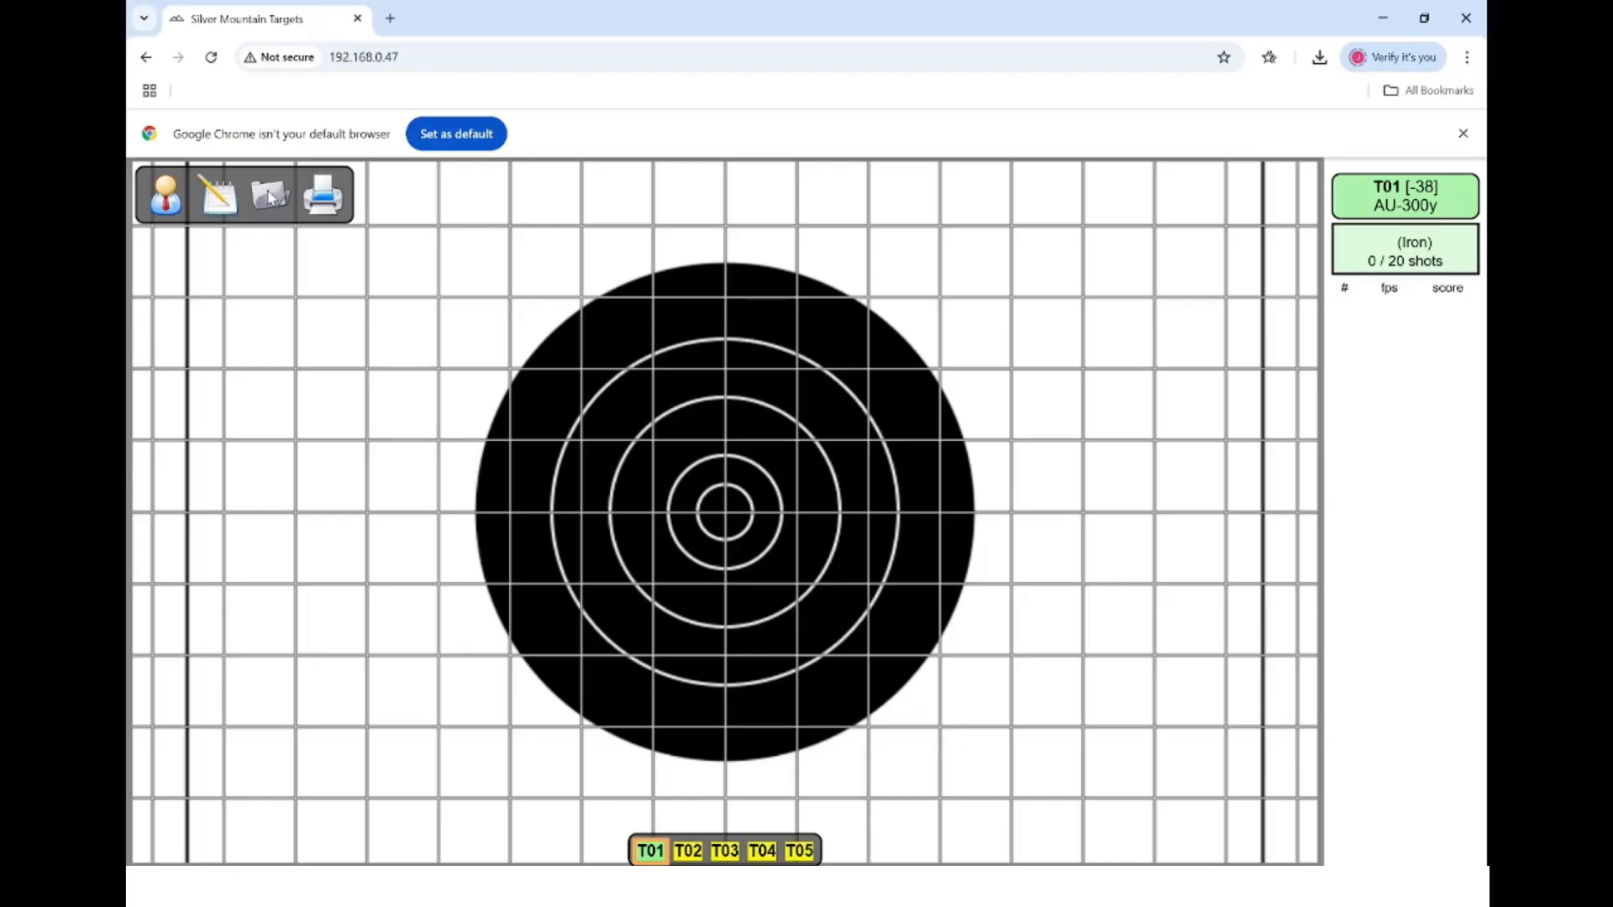
# - Log in as admin and open the user and Range Officer management settings
pyautogui.click(173, 198)
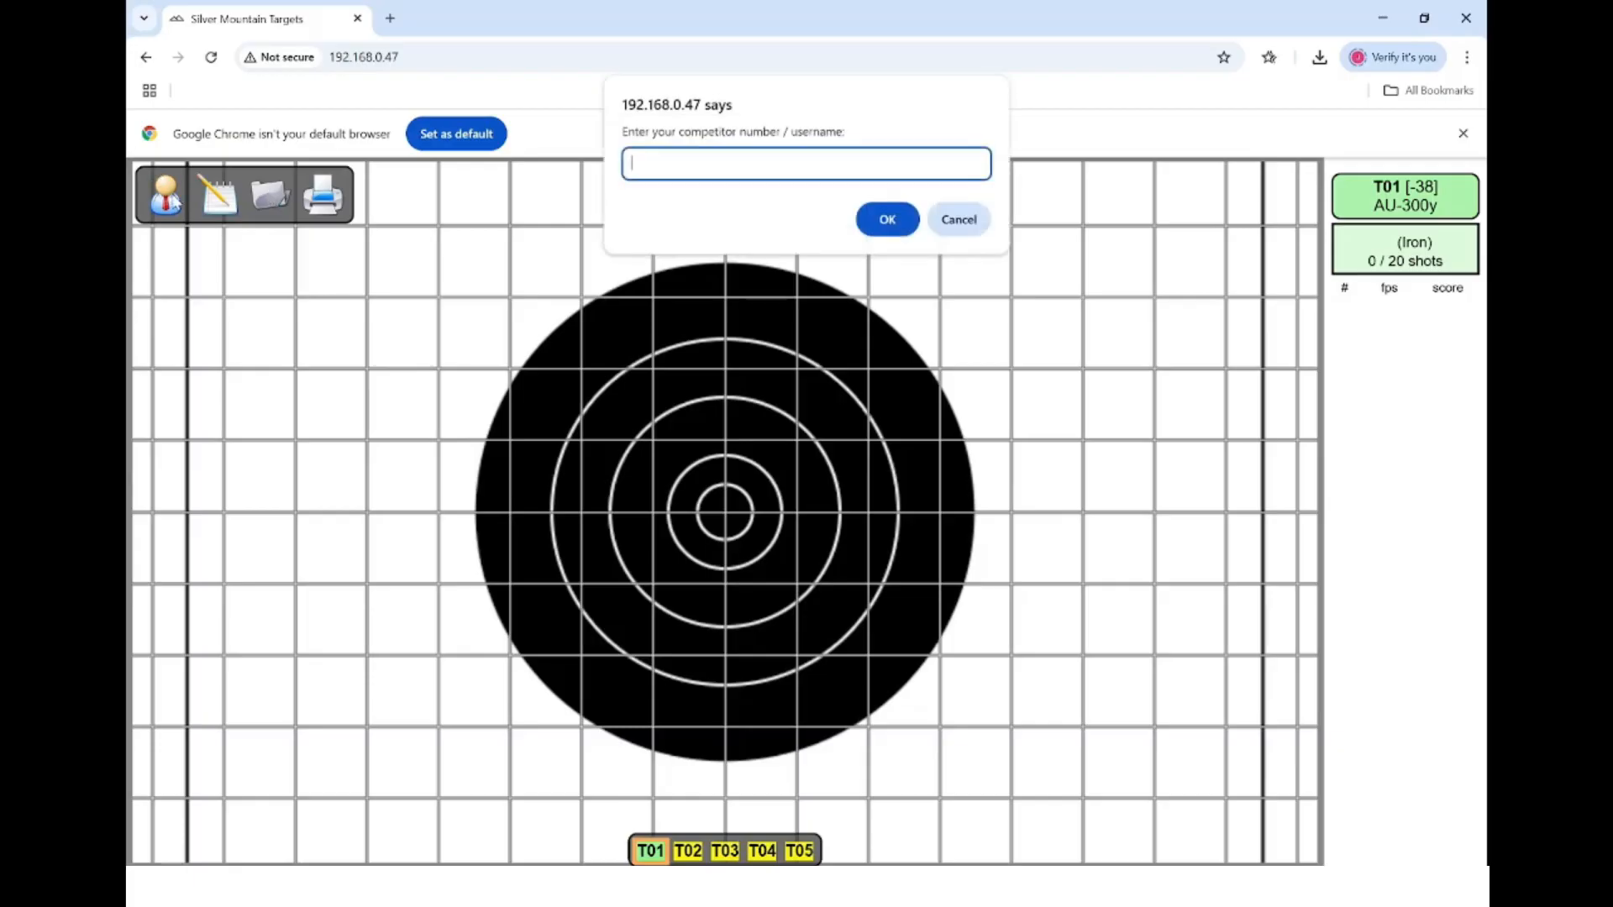
pyautogui.write('admin')
pyautogui.press('Return')
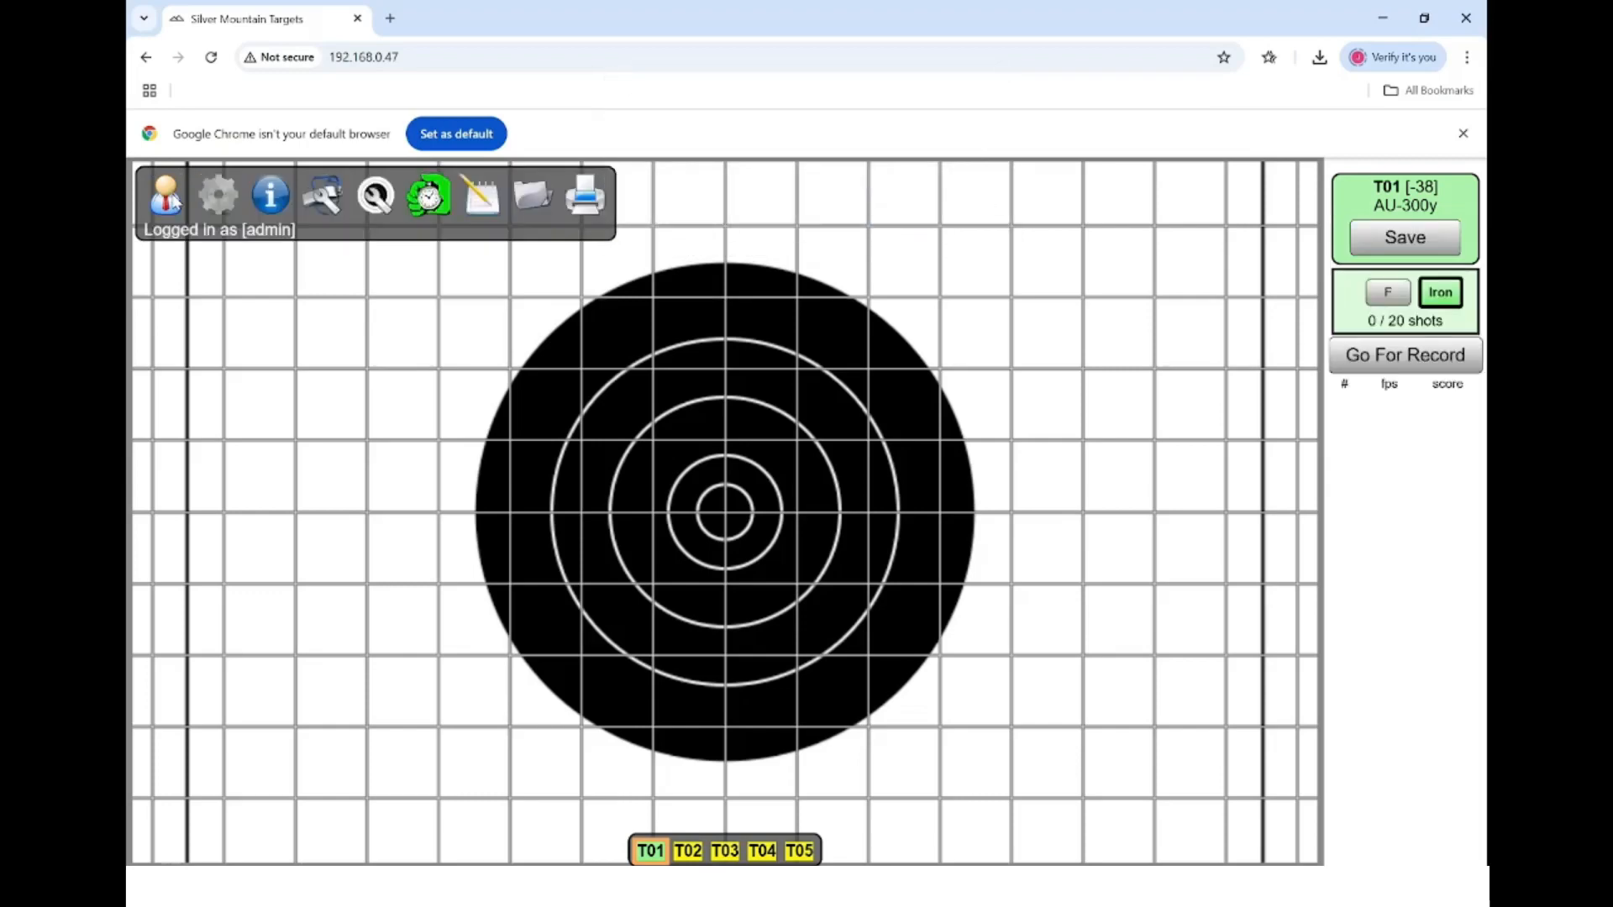
pyautogui.click(216, 198)
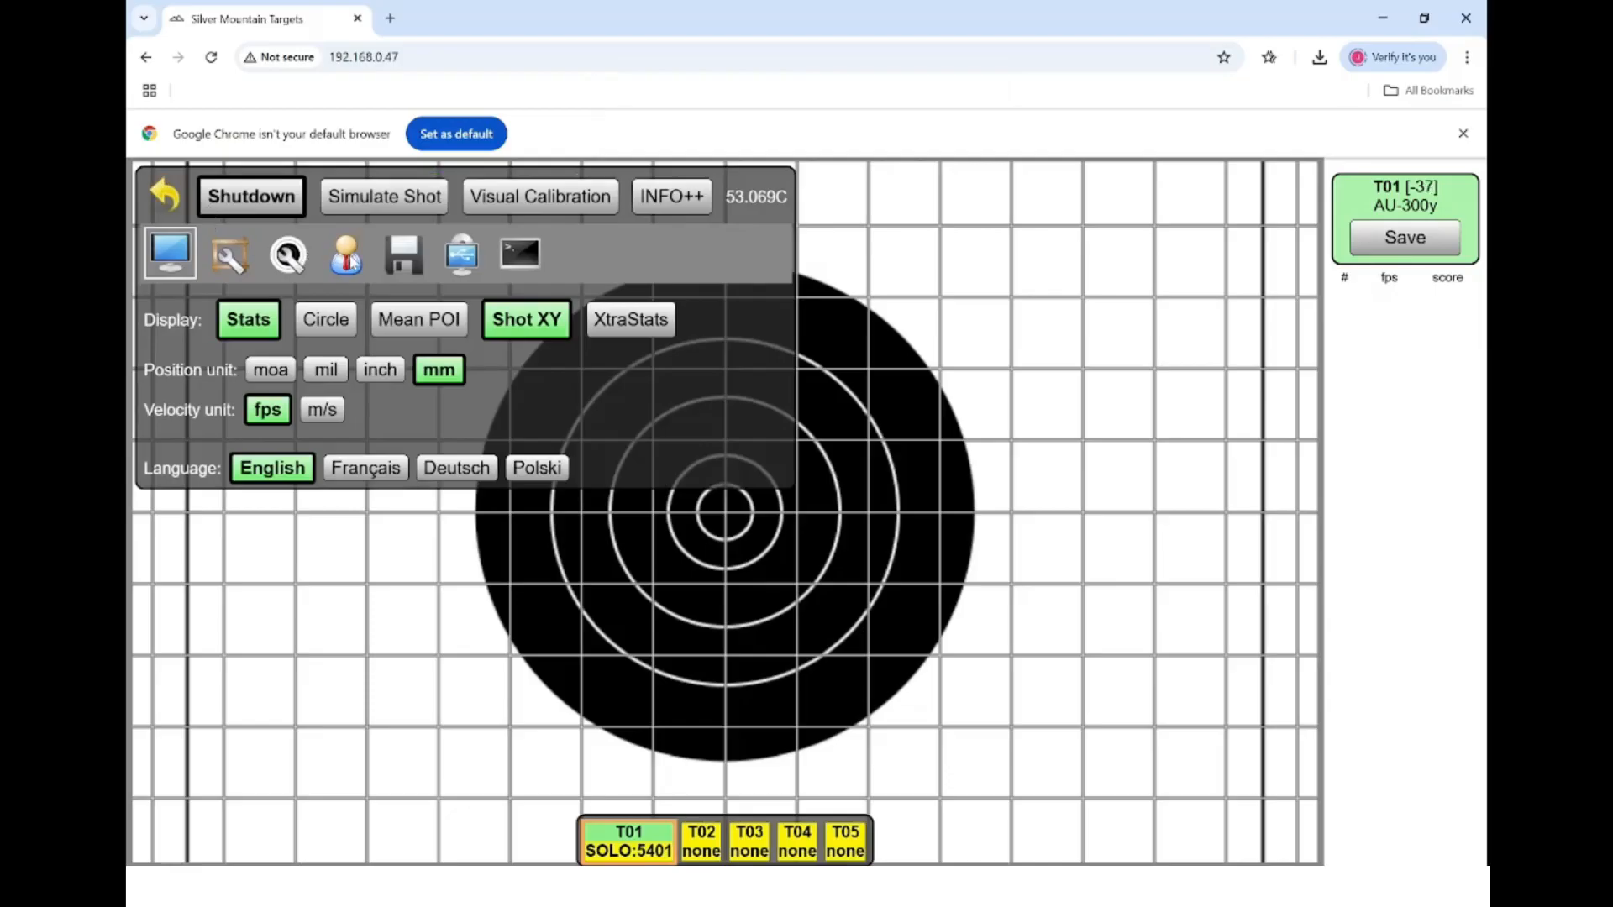
pyautogui.click(347, 256)
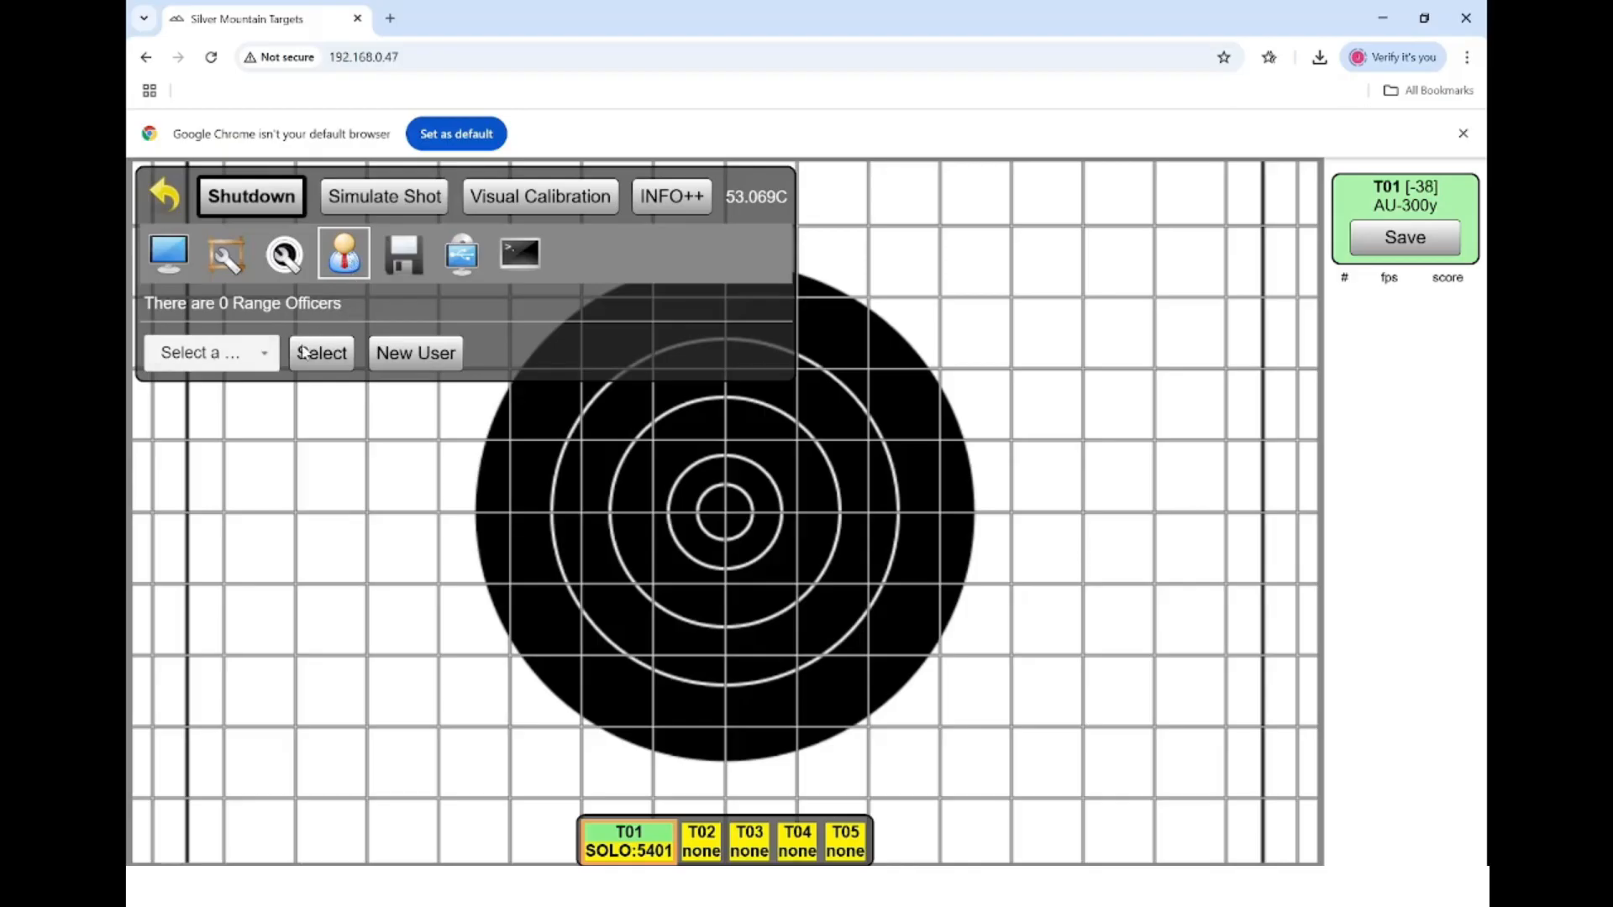
# - Create user RO with real name 'Range Officer' and grant it Range Officer rights
pyautogui.click(412, 357)
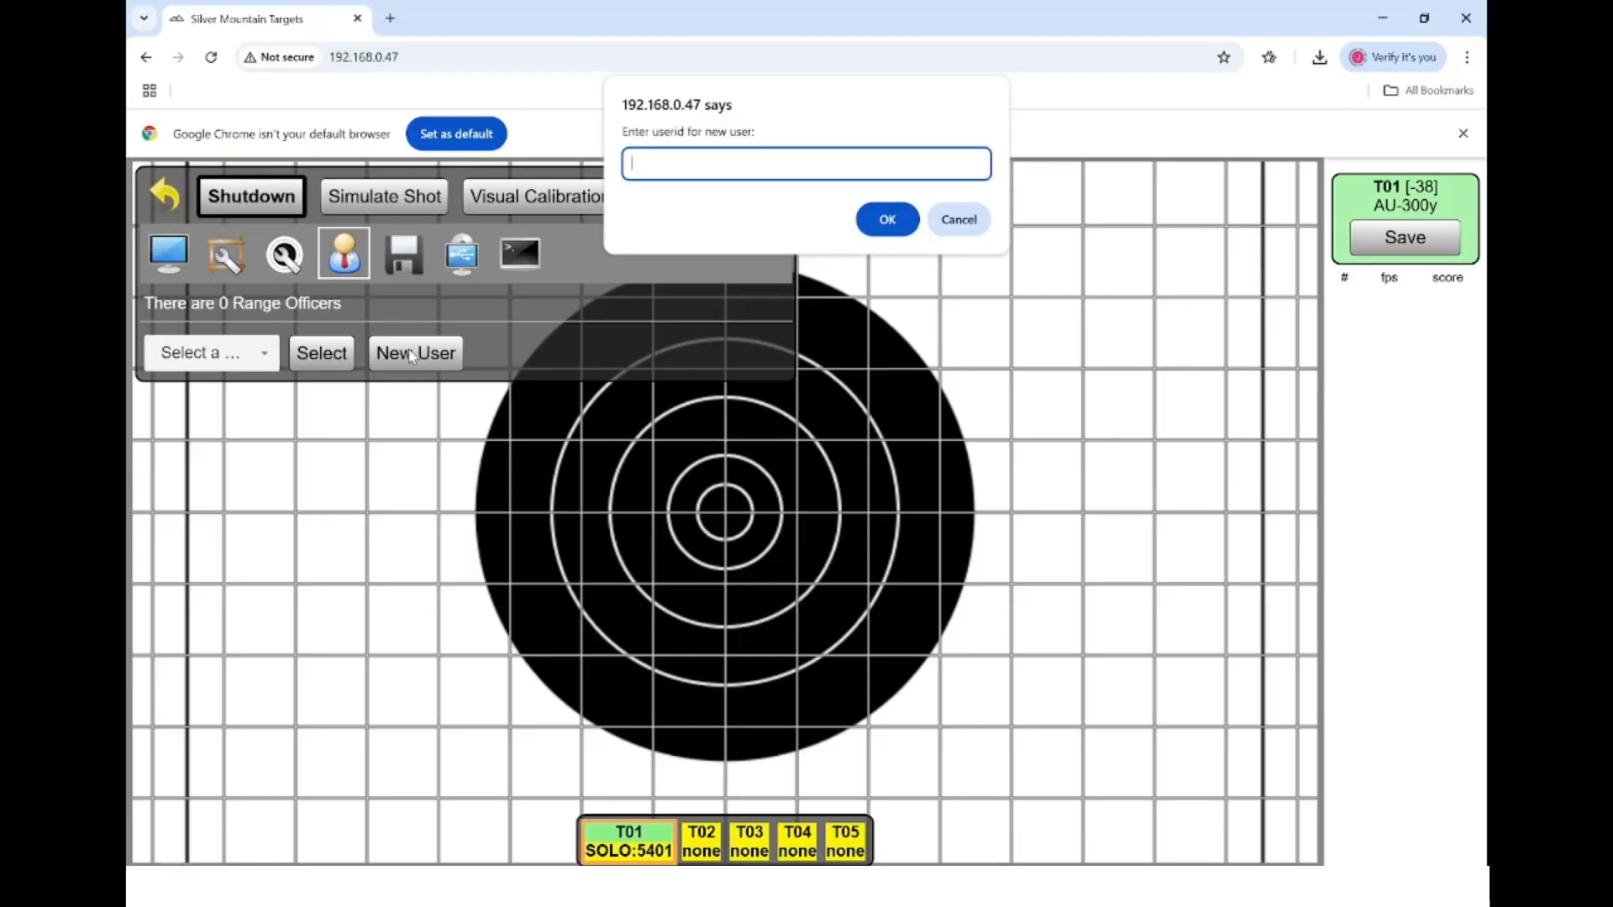
pyautogui.write('RO')
pyautogui.press('Return')
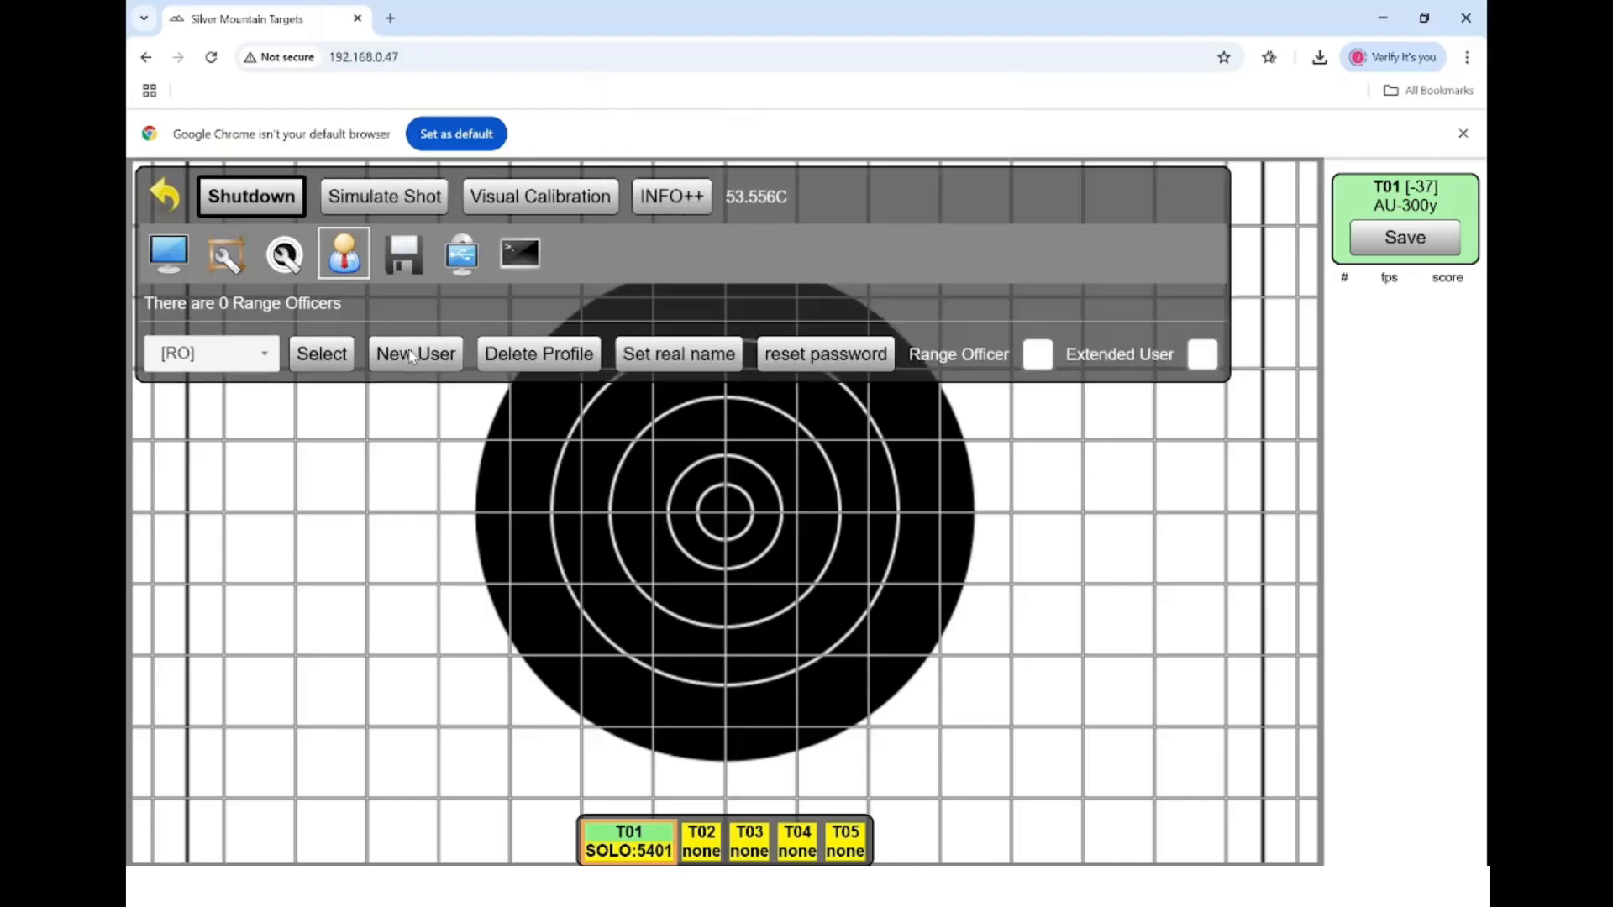
pyautogui.click(679, 356)
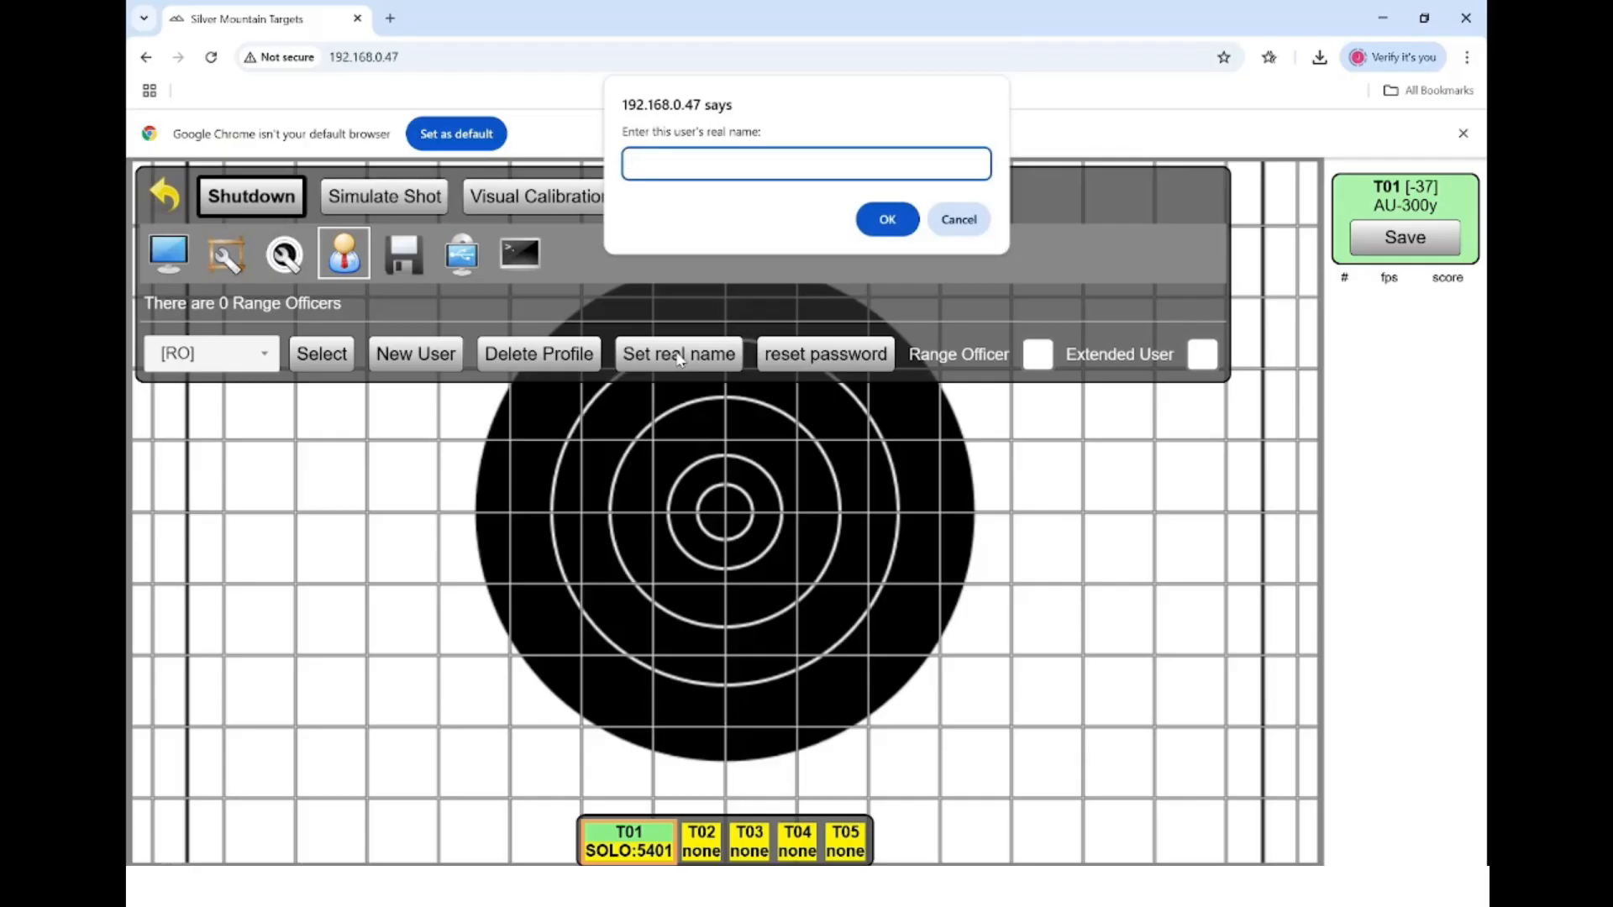
pyautogui.write('Range Officer')
pyautogui.click(889, 220)
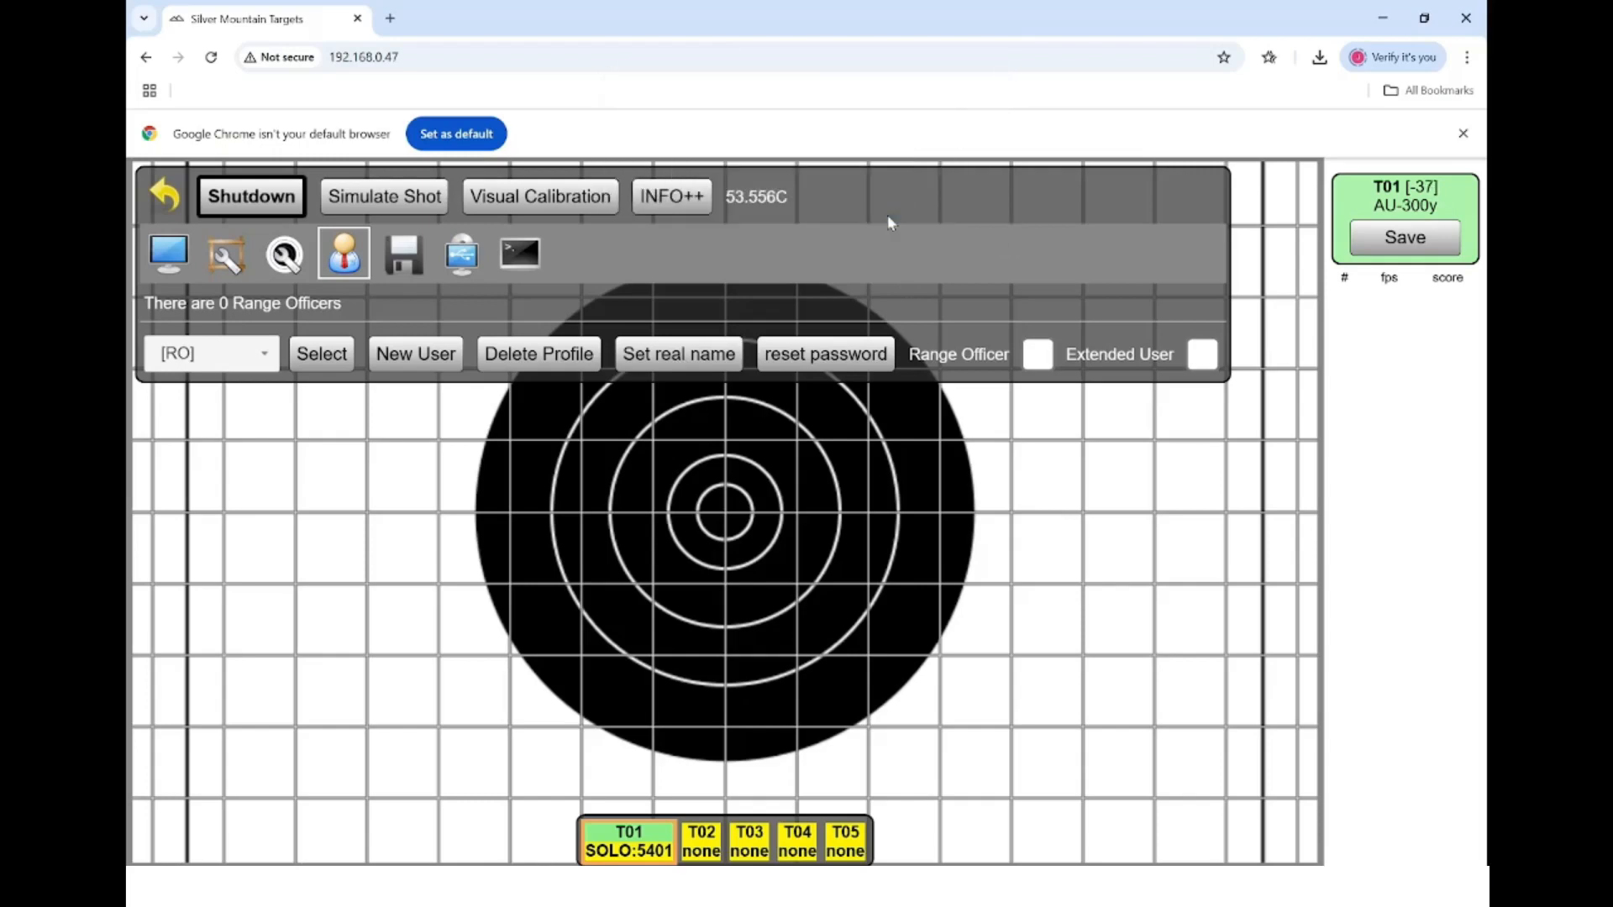
pyautogui.click(1055, 354)
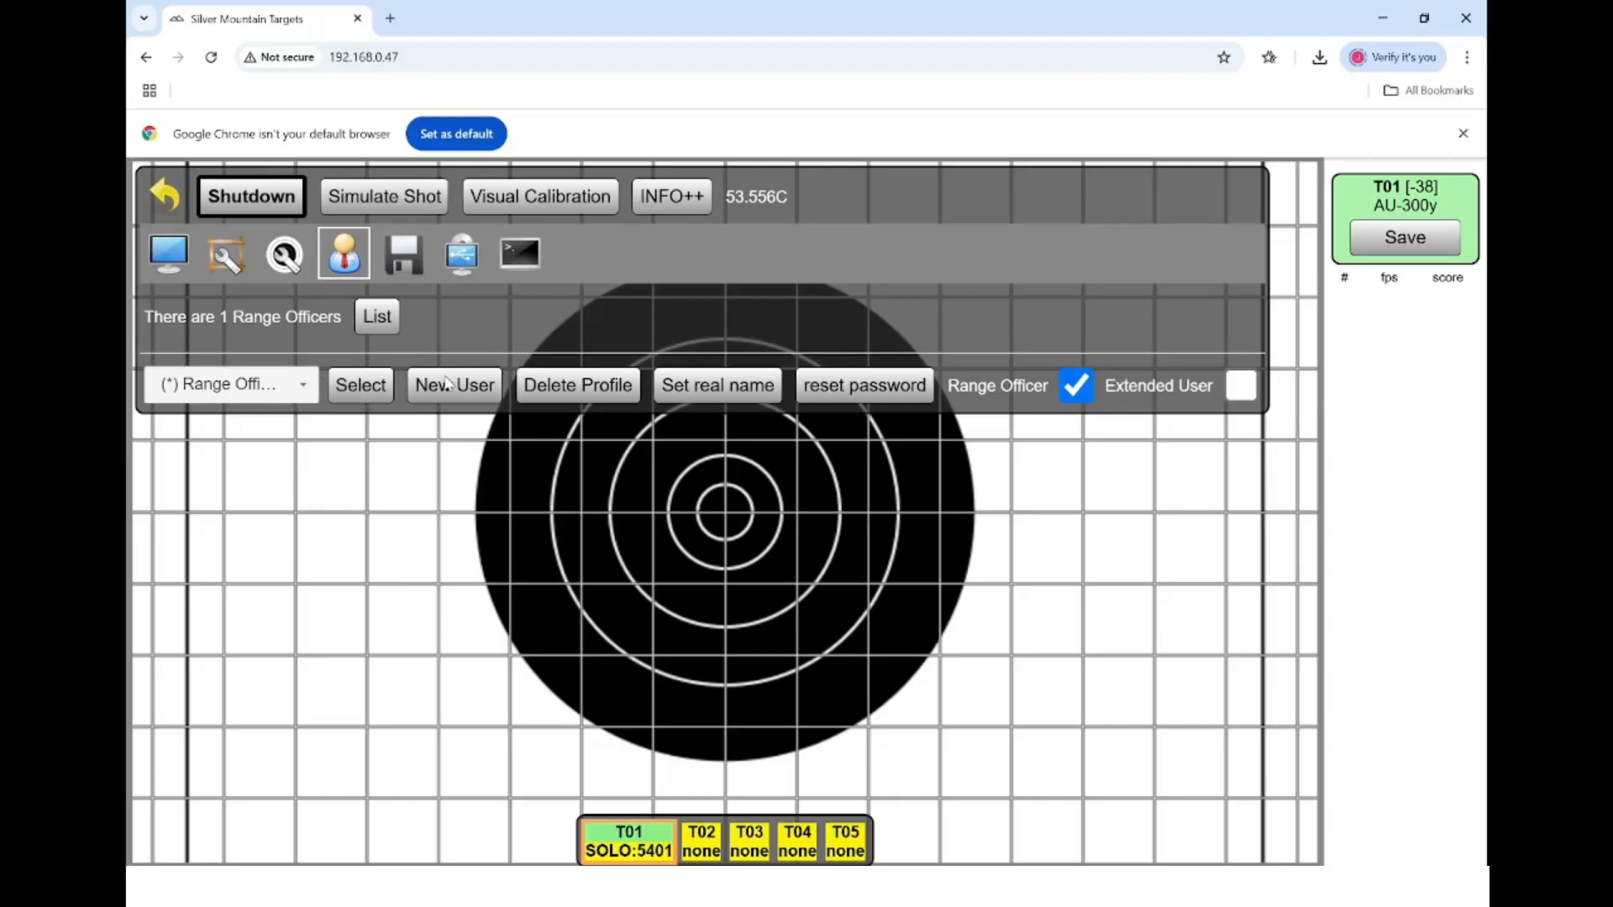
# - Create user 1s with the real name 'T1 Scorer'
pyautogui.click(446, 384)
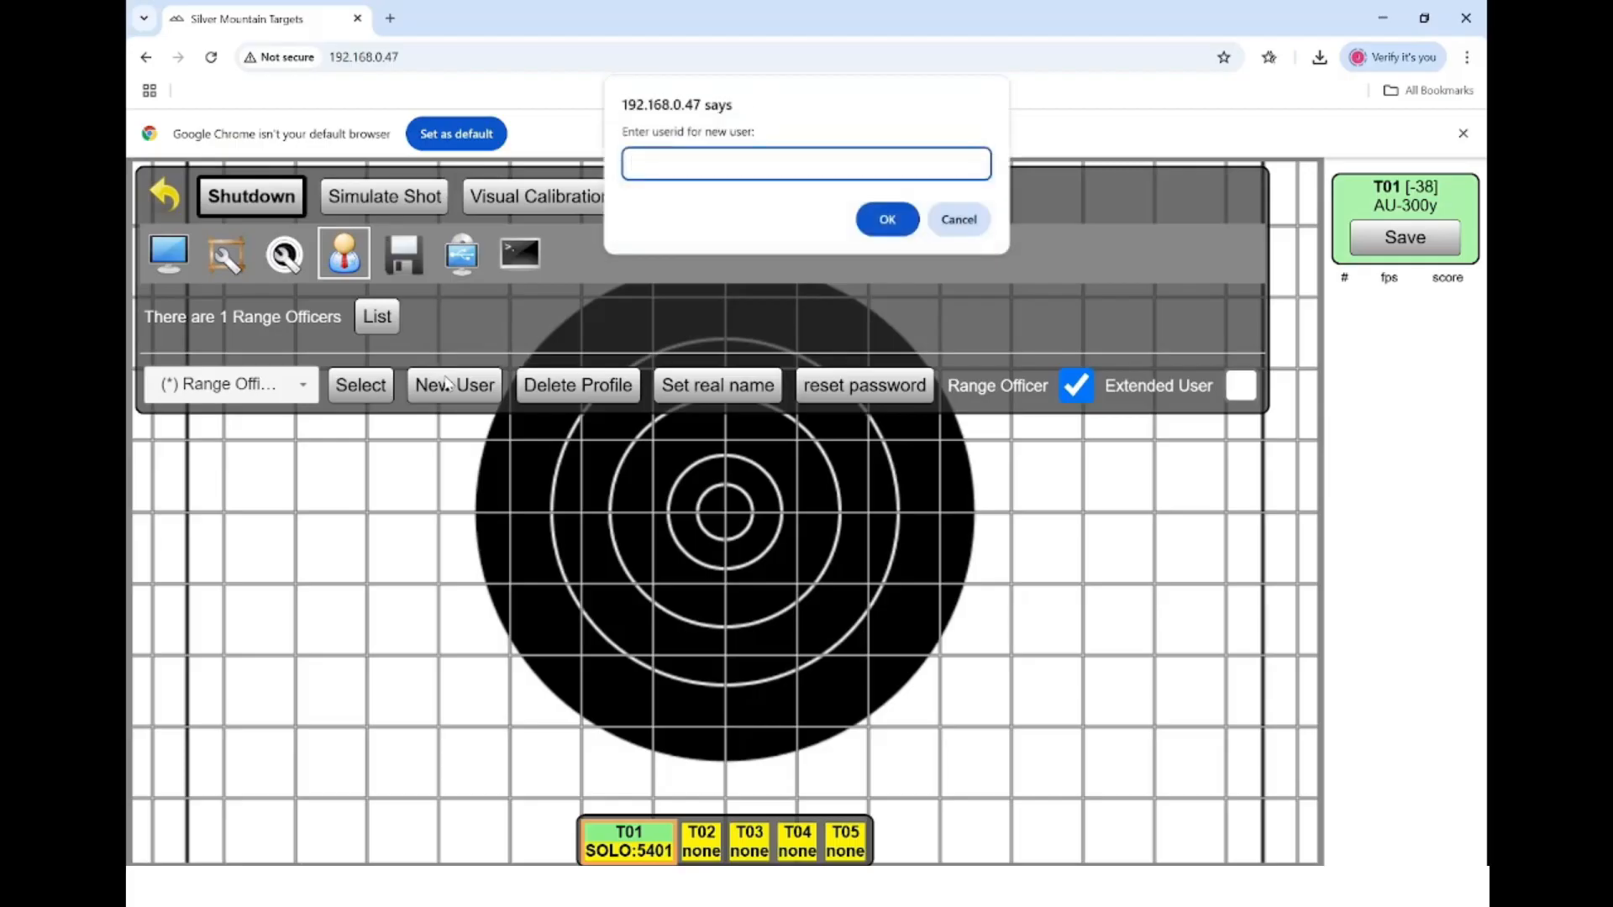
pyautogui.write('1s')
pyautogui.press('Return')
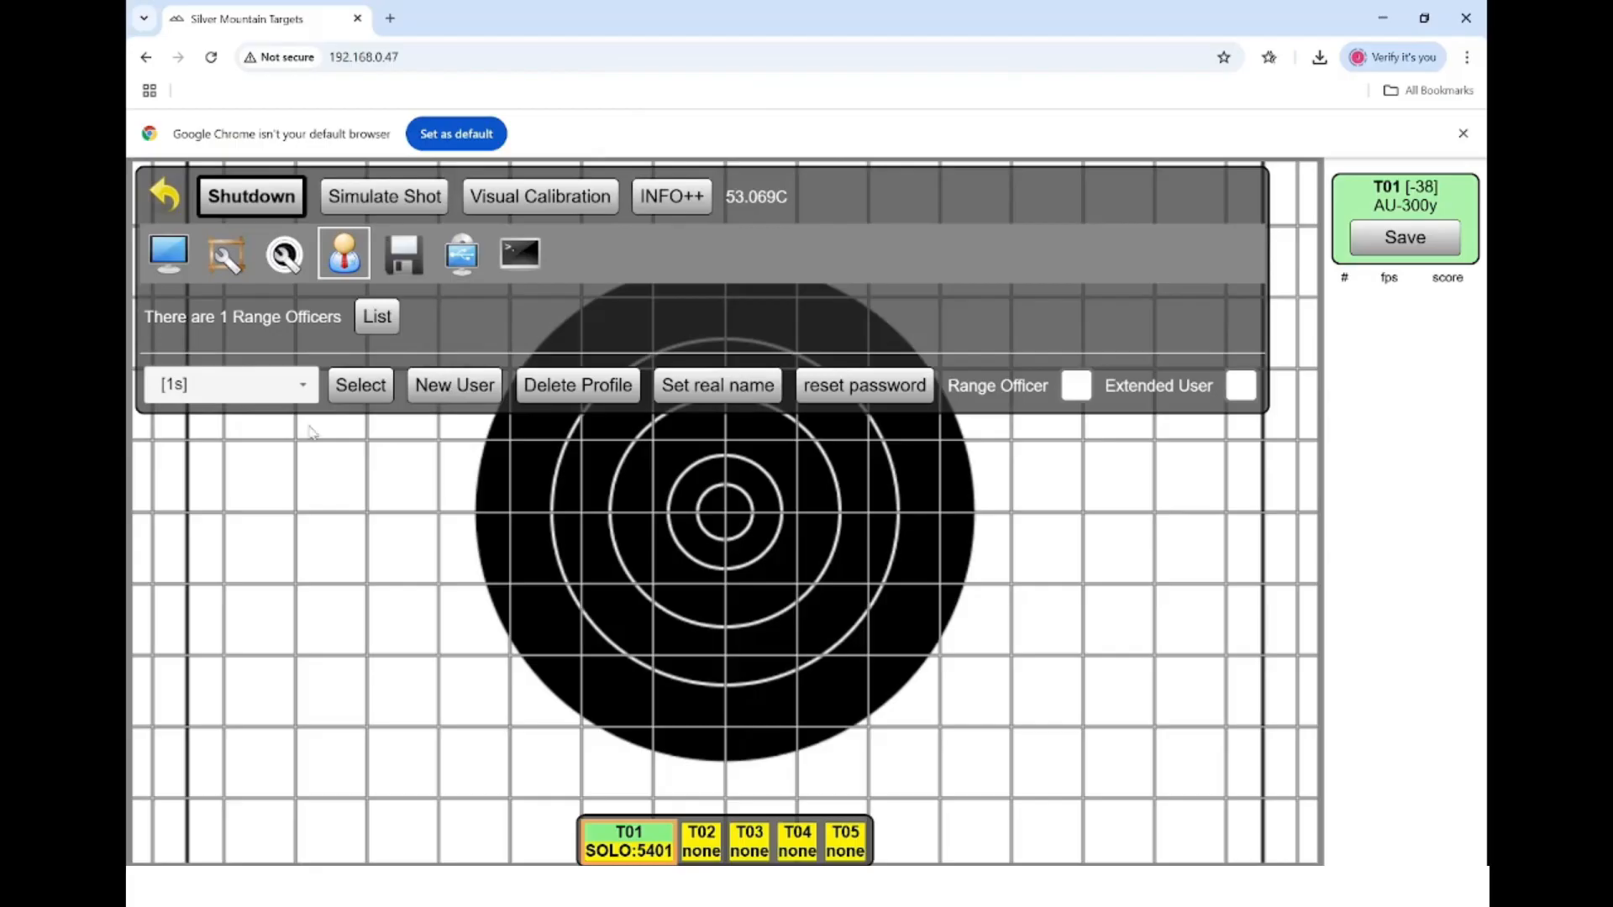
pyautogui.click(727, 382)
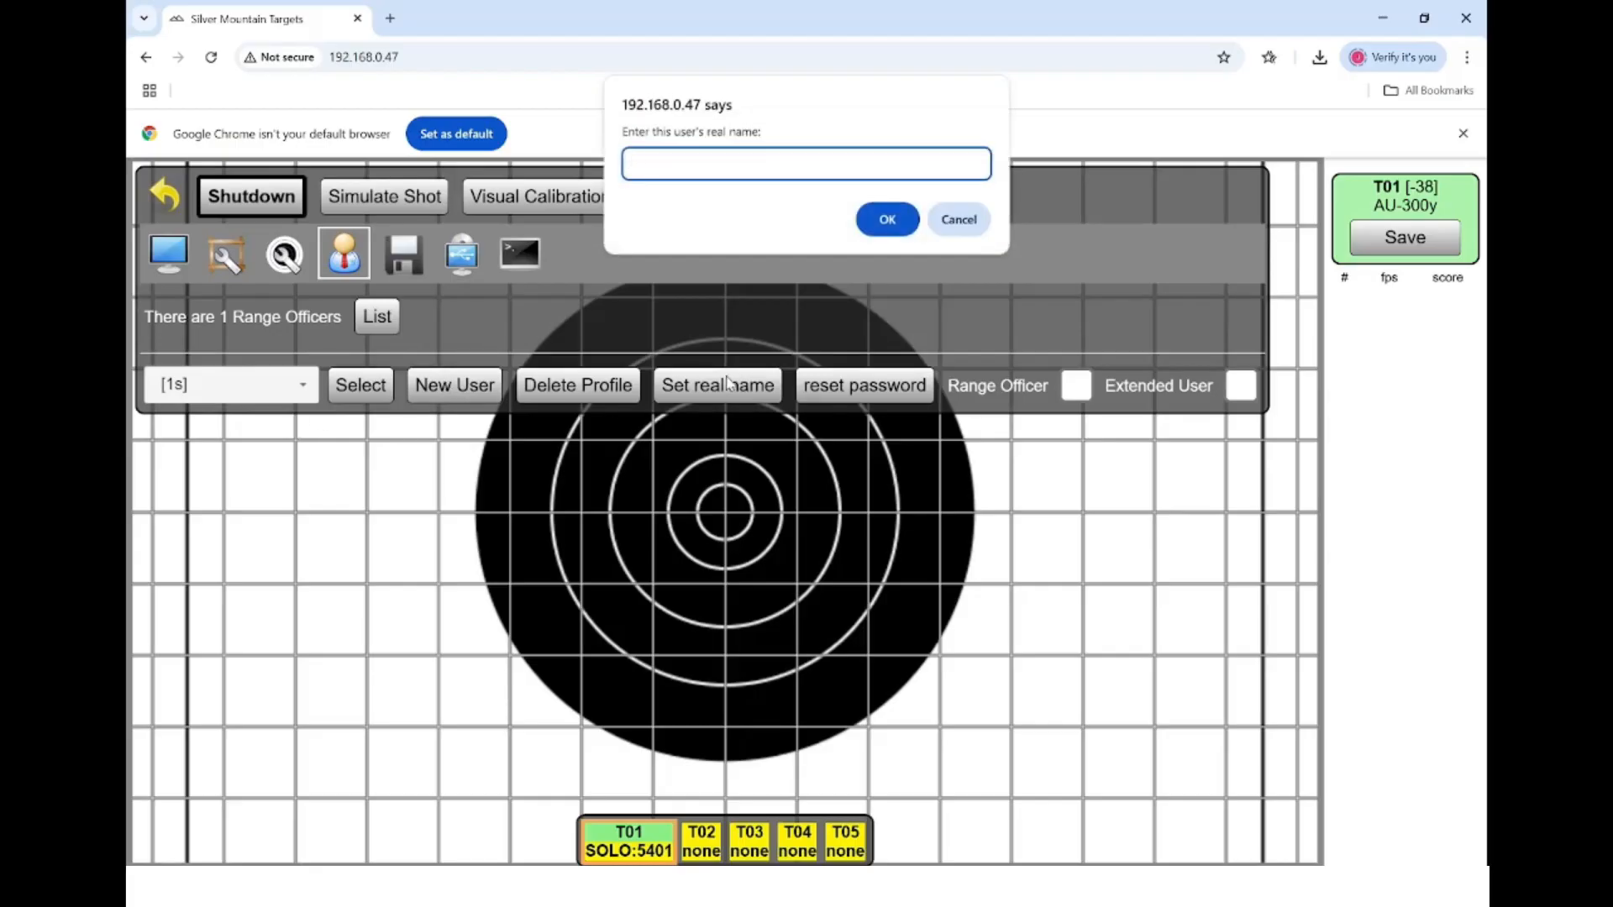
pyautogui.write('T1 Si')
pyautogui.write('orer')
pyautogui.press('Return')
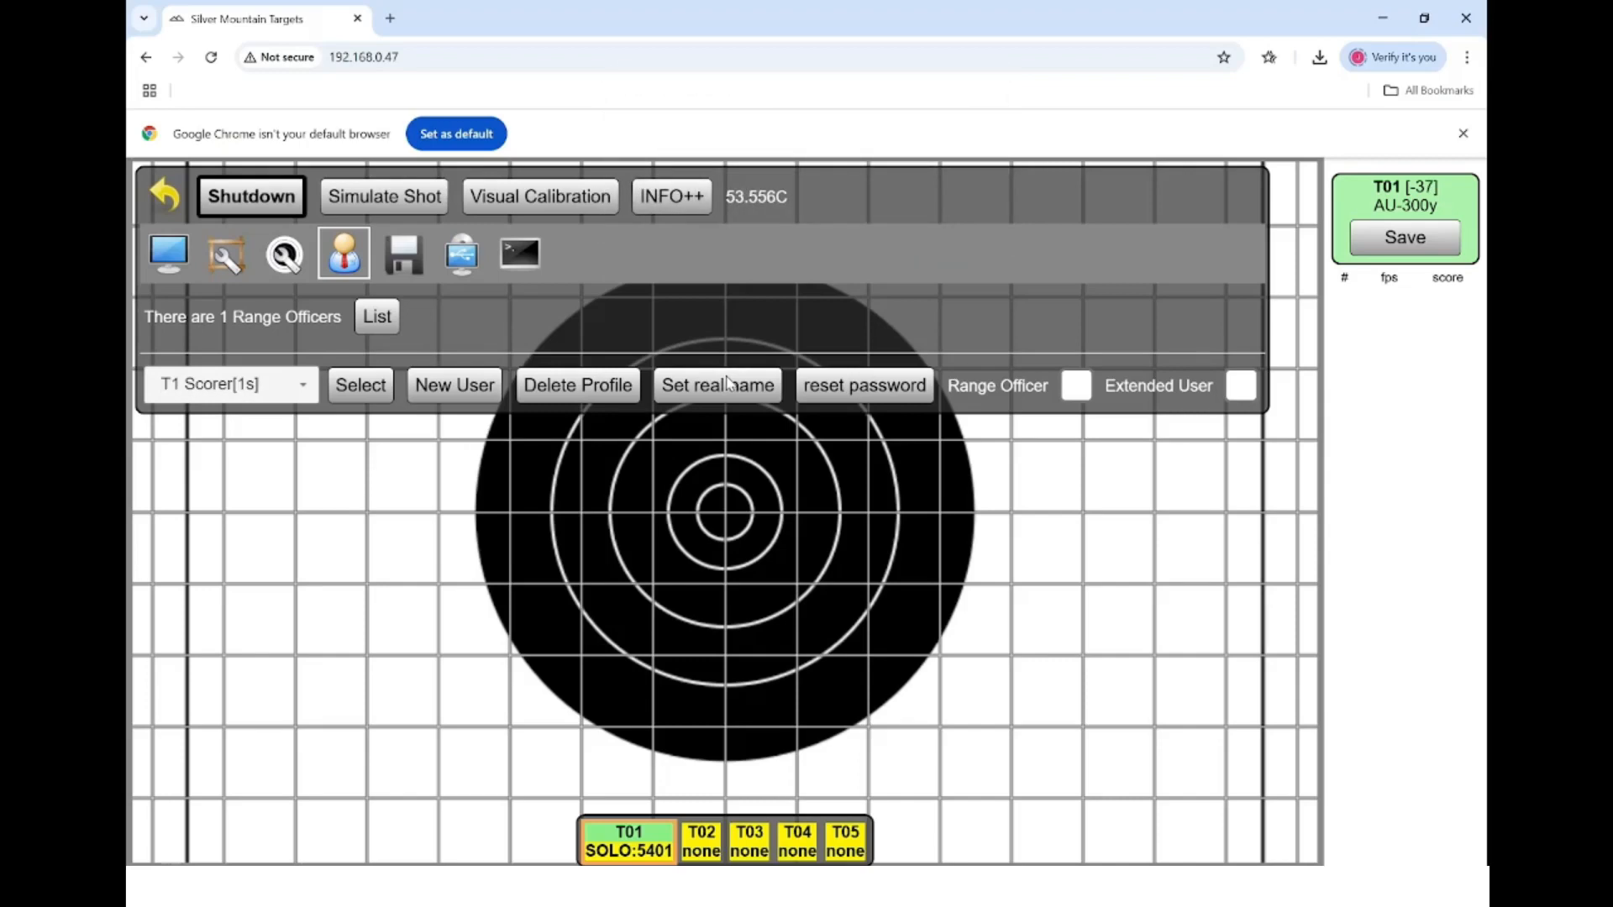
# - Add four more scorer users: 2s, 3s, 4s and 5s
pyautogui.click(485, 391)
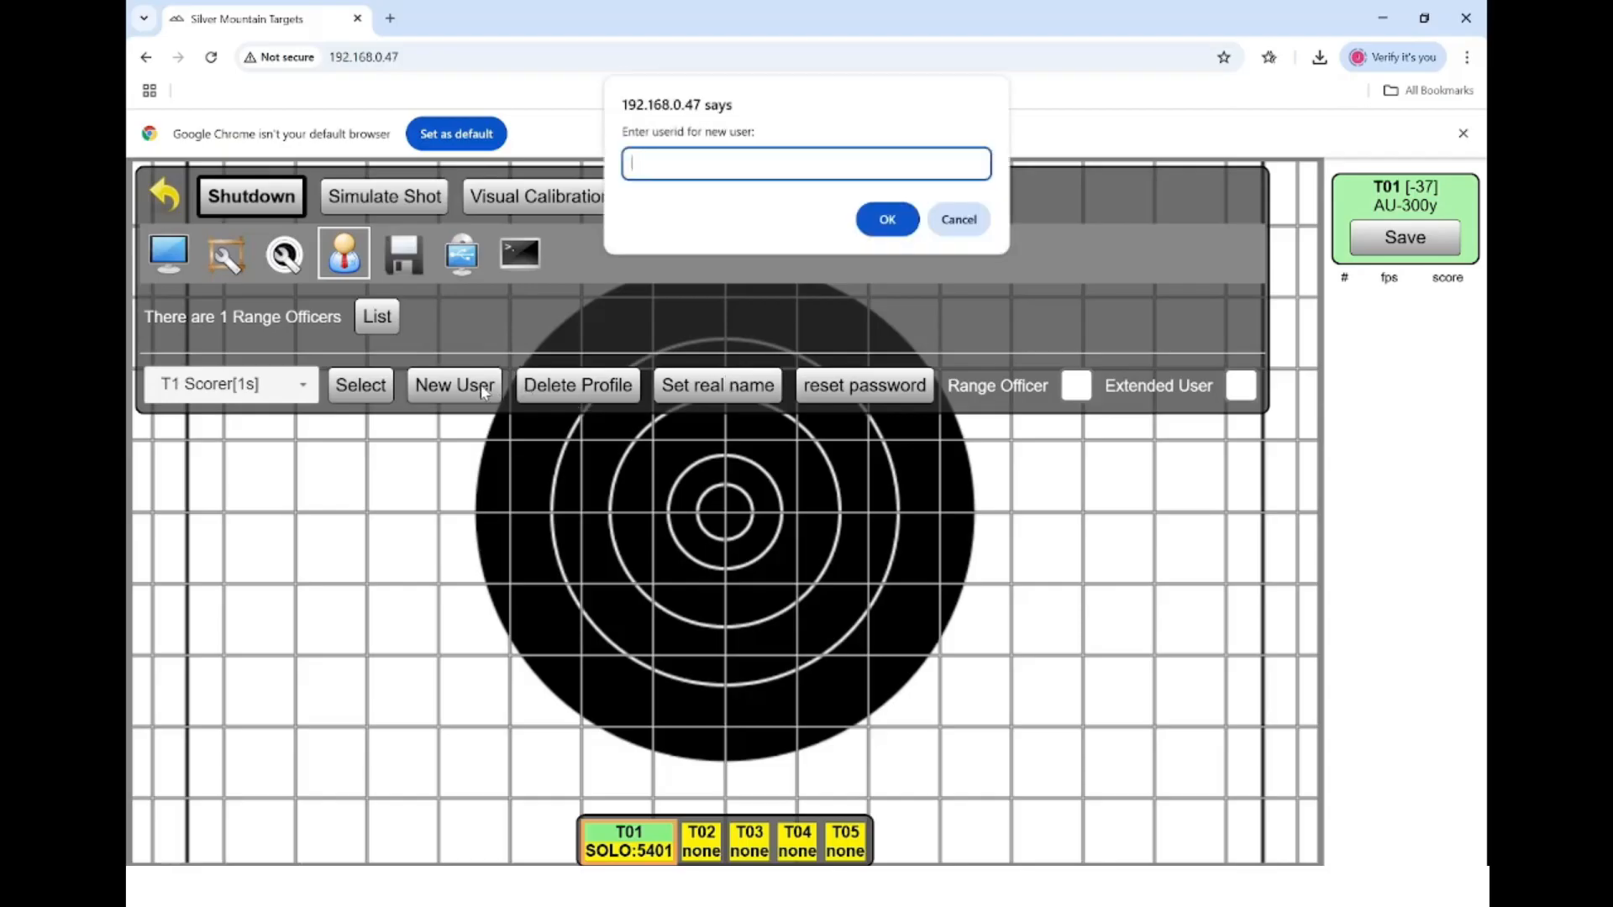
pyautogui.write('2s')
pyautogui.press('Return')
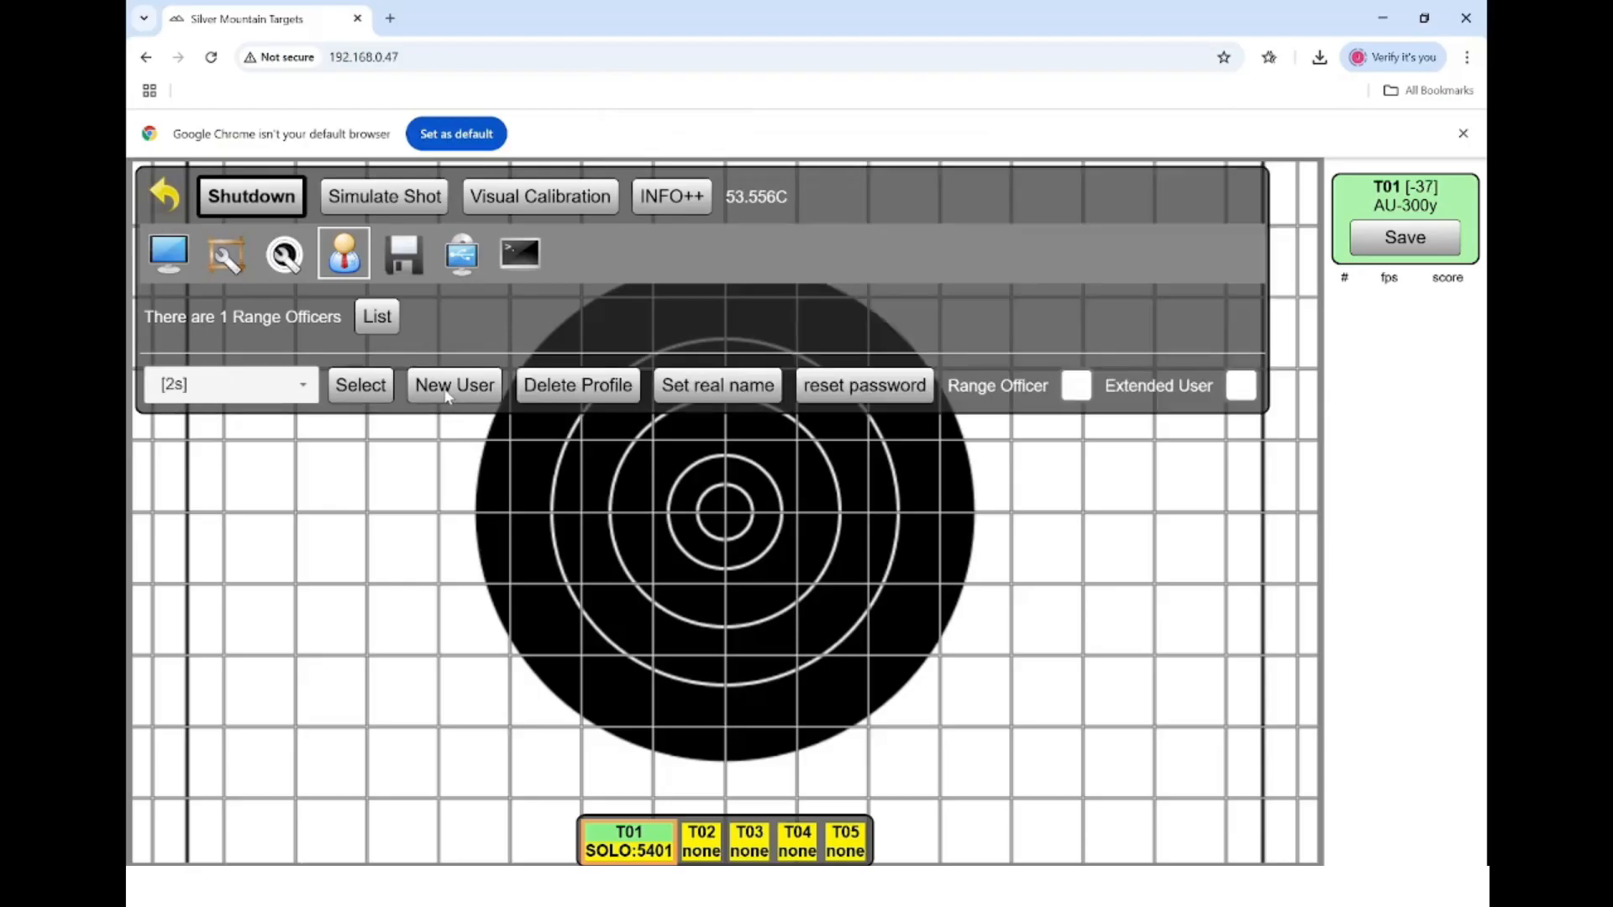
pyautogui.click(448, 396)
pyautogui.write('3s')
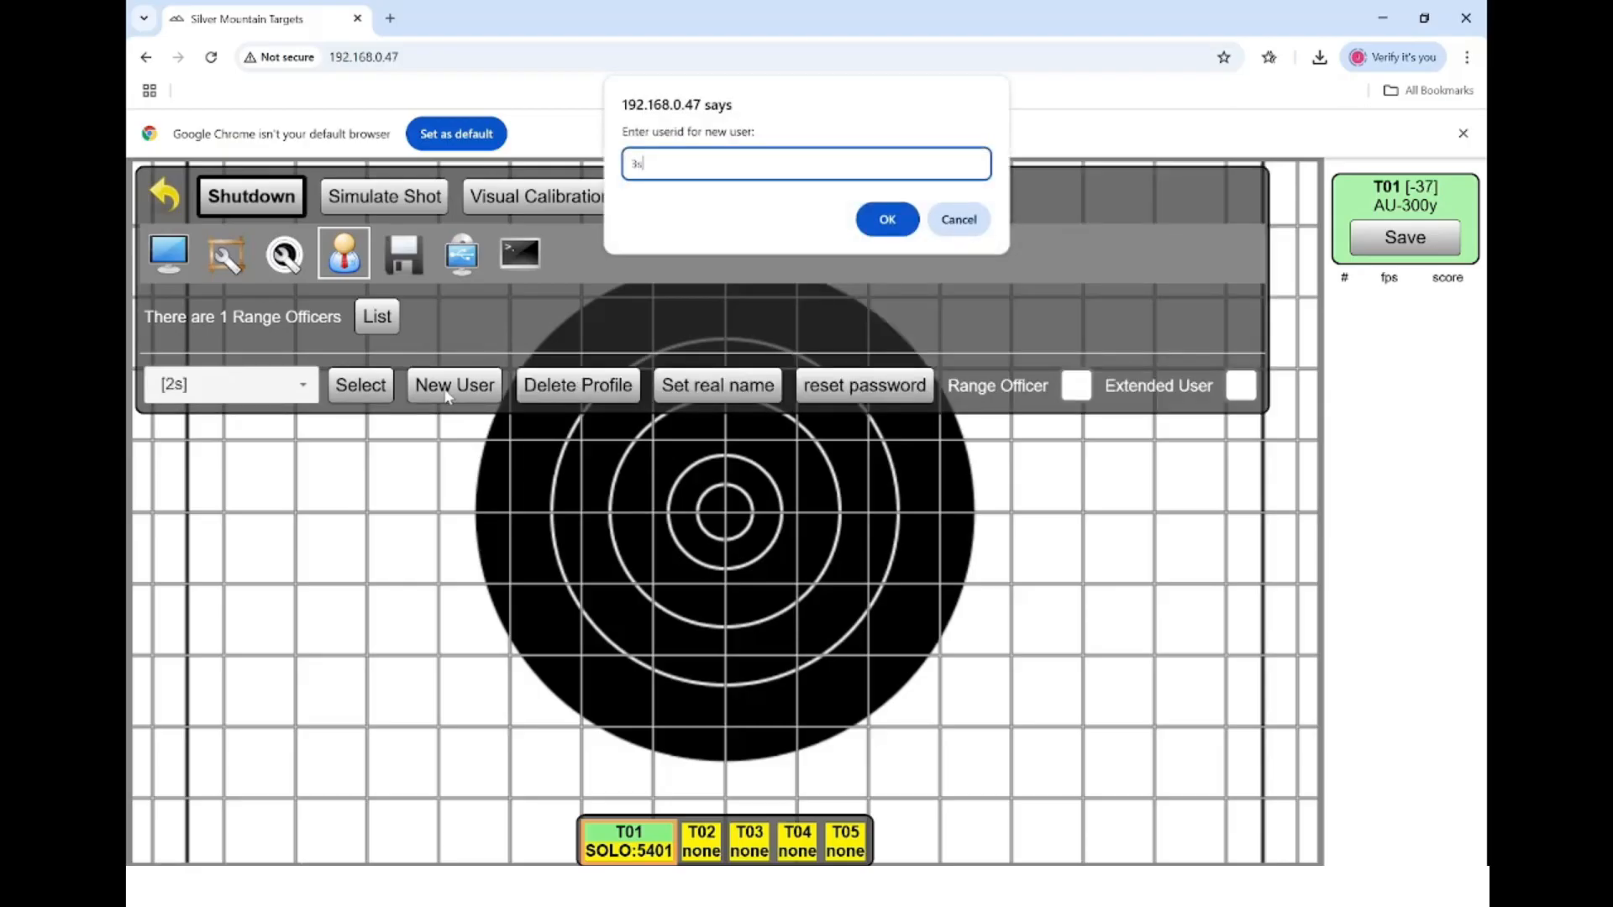
pyautogui.press('Return')
pyautogui.click(444, 393)
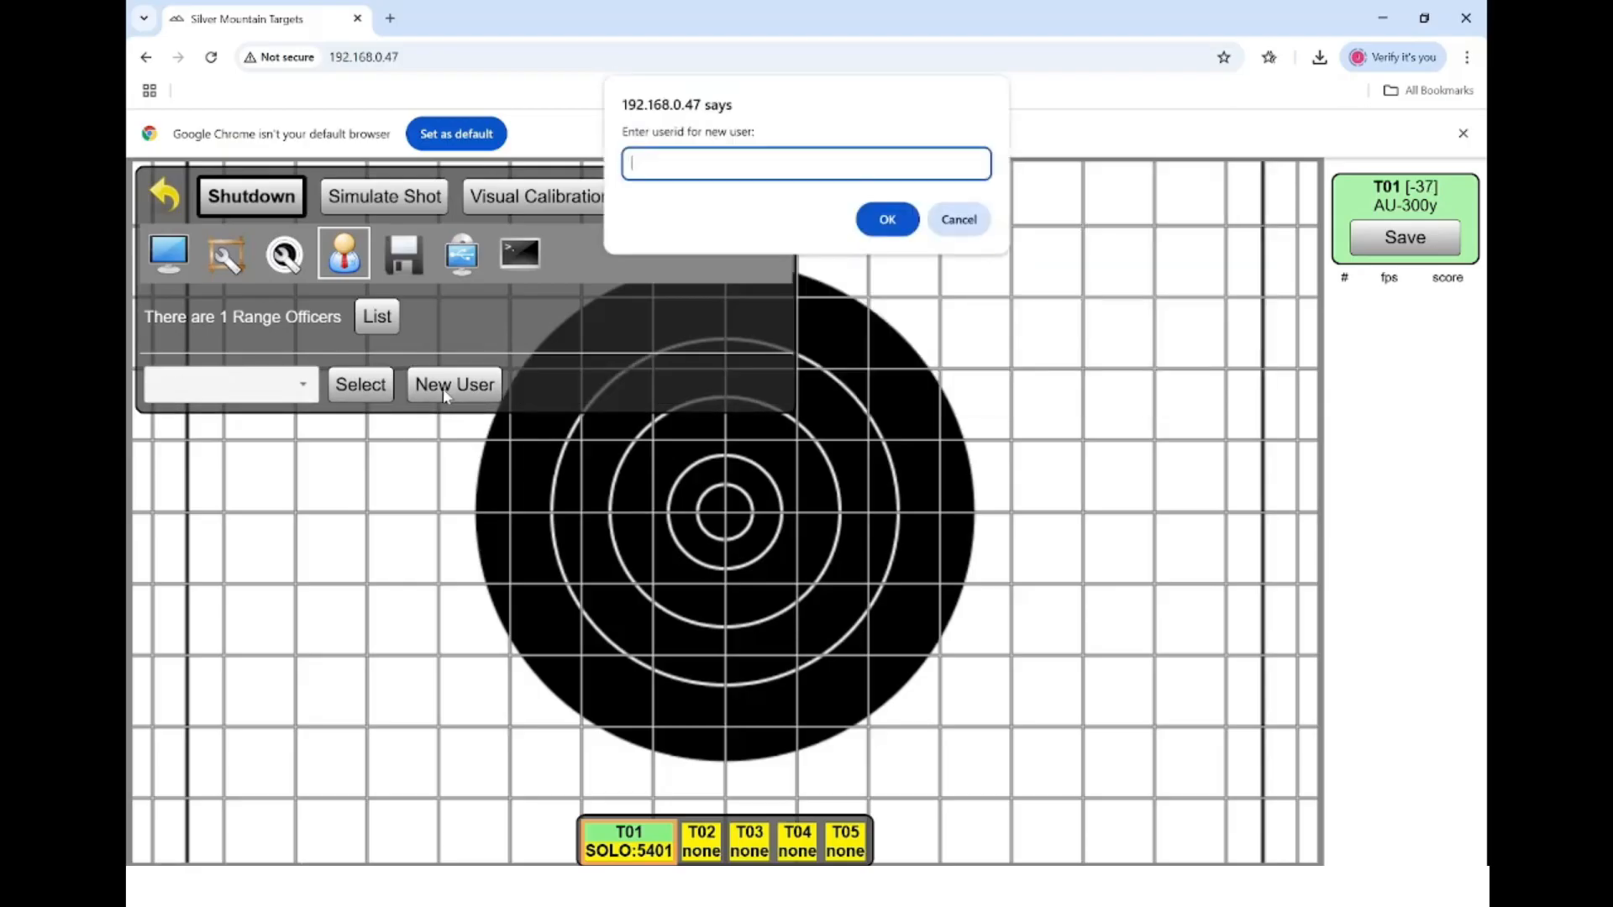
pyautogui.write('4s')
pyautogui.press('Return')
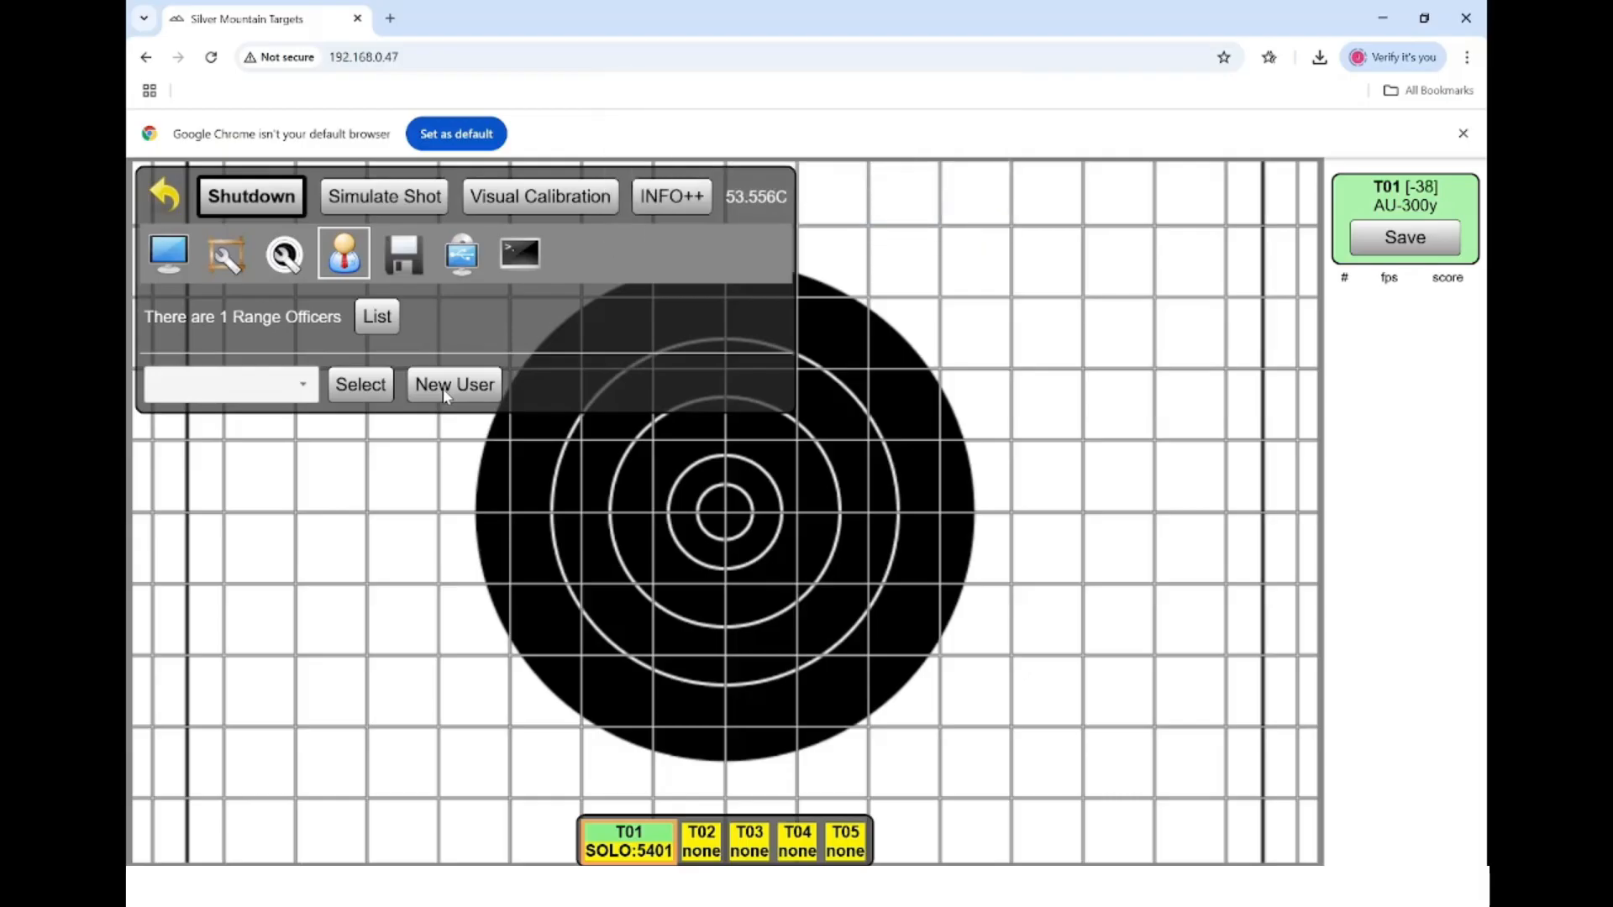
pyautogui.click(442, 388)
pyautogui.write('5s')
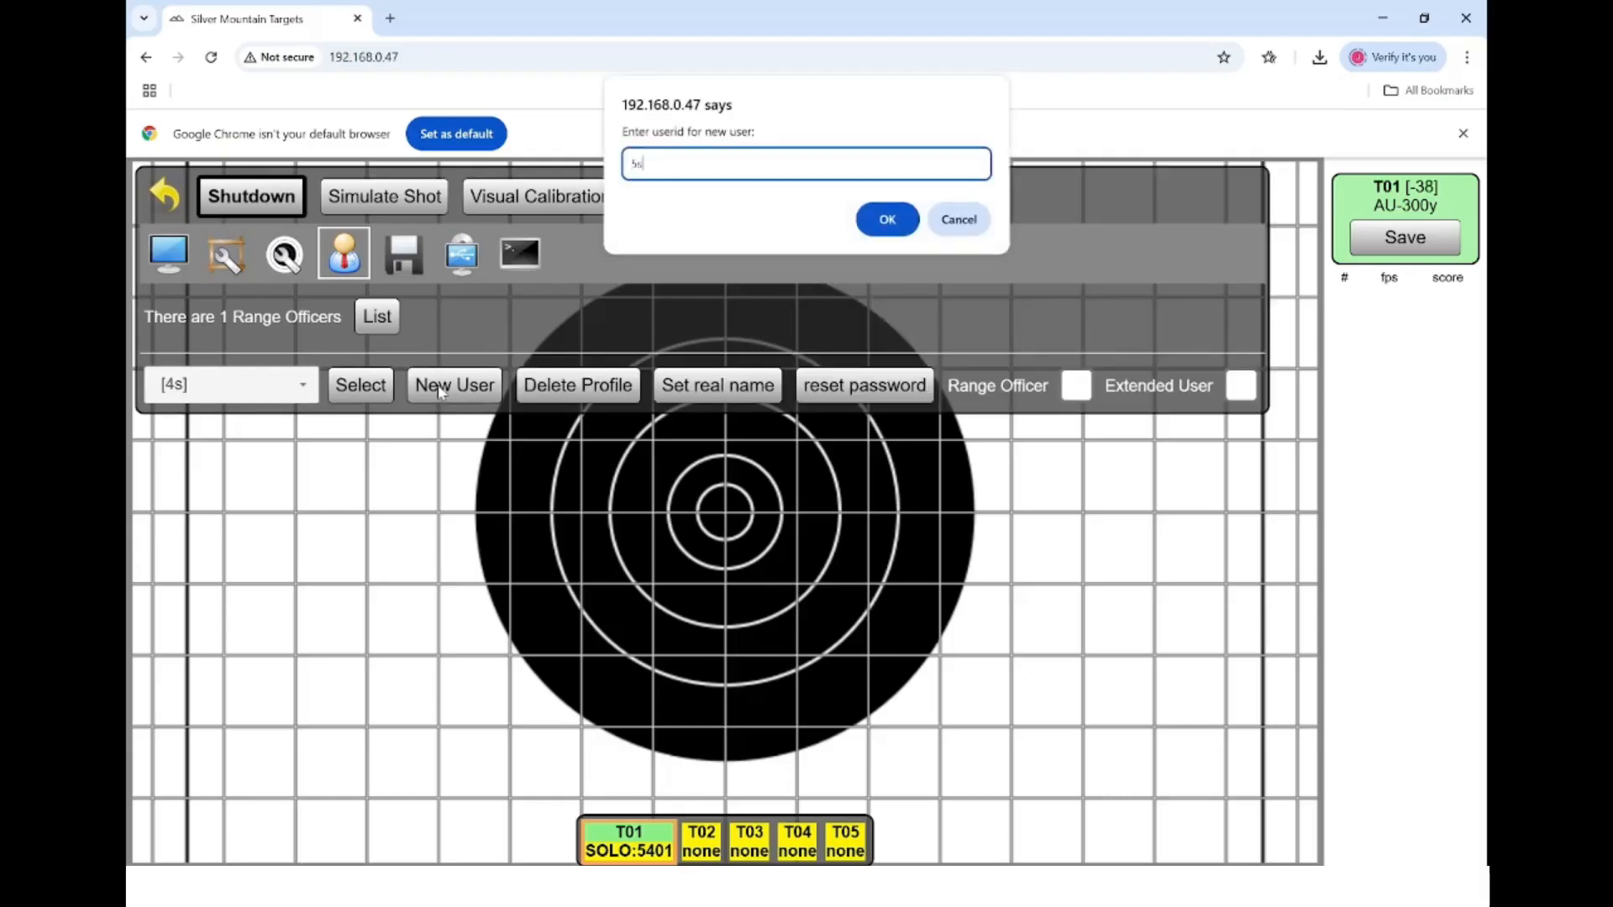
pyautogui.press('Return')
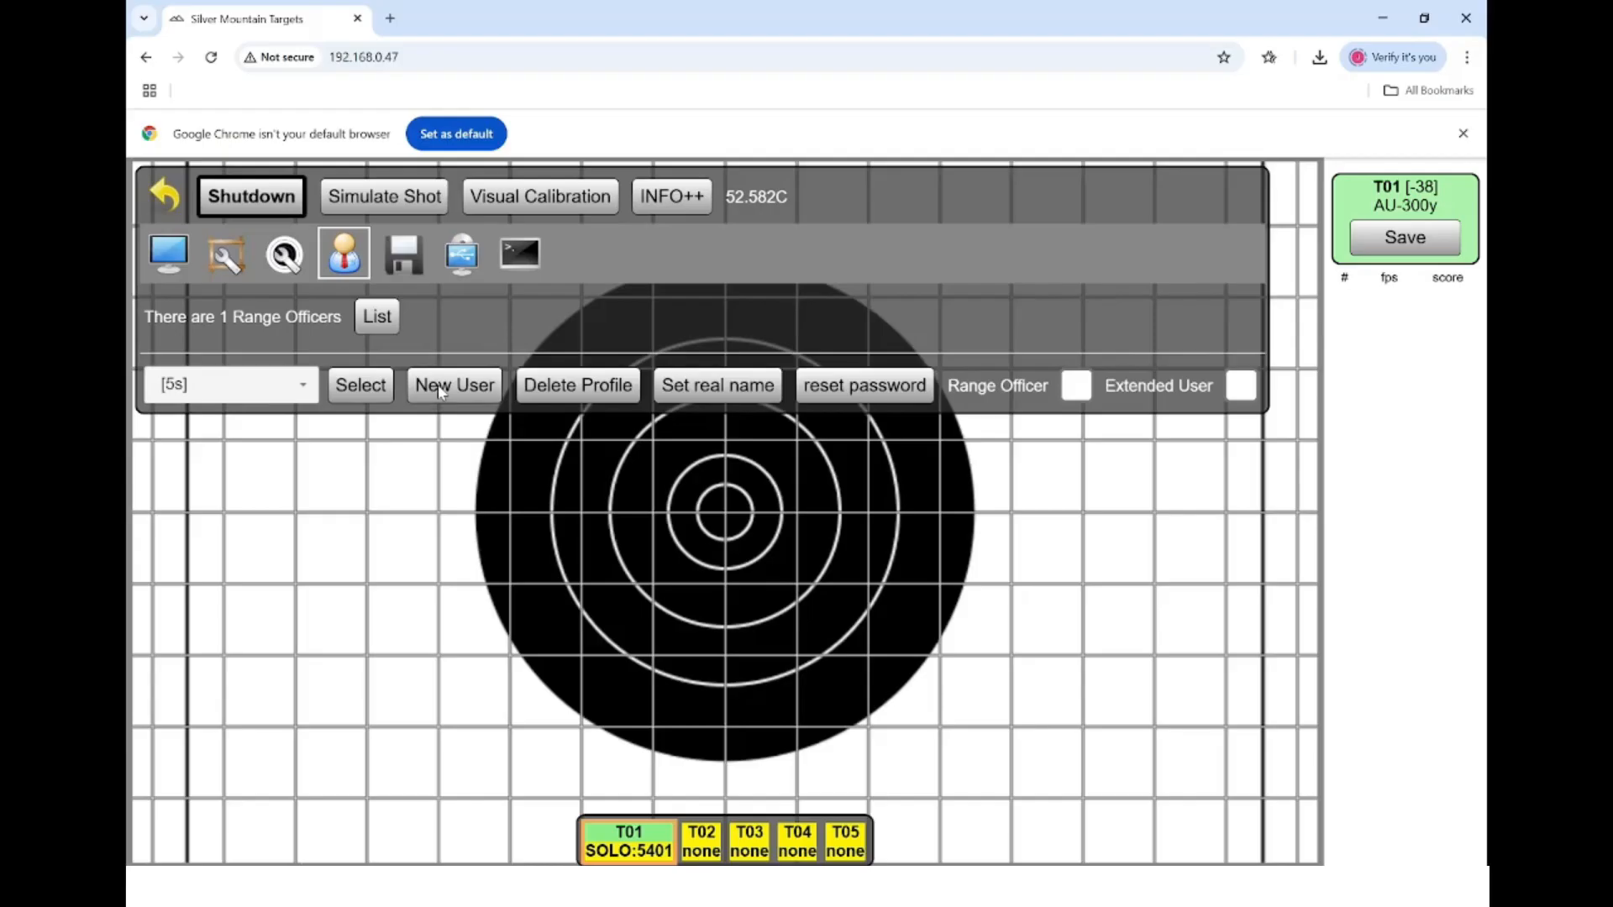
# - Select T1 Scorer in the user list, then start a new competitor user
pyautogui.click(304, 384)
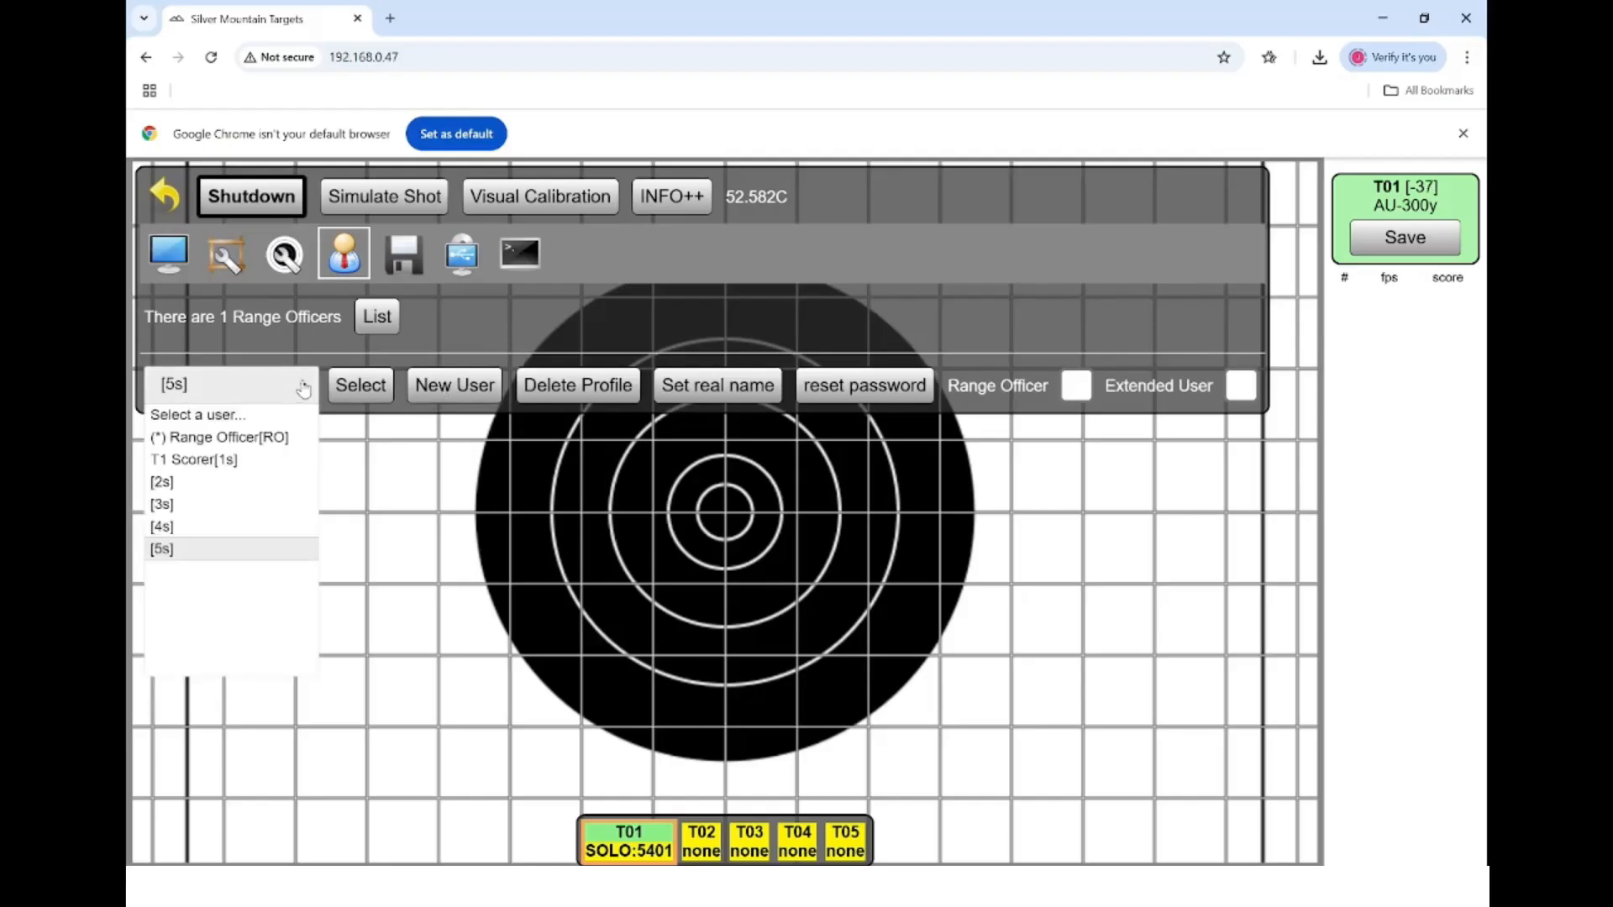
pyautogui.click(252, 461)
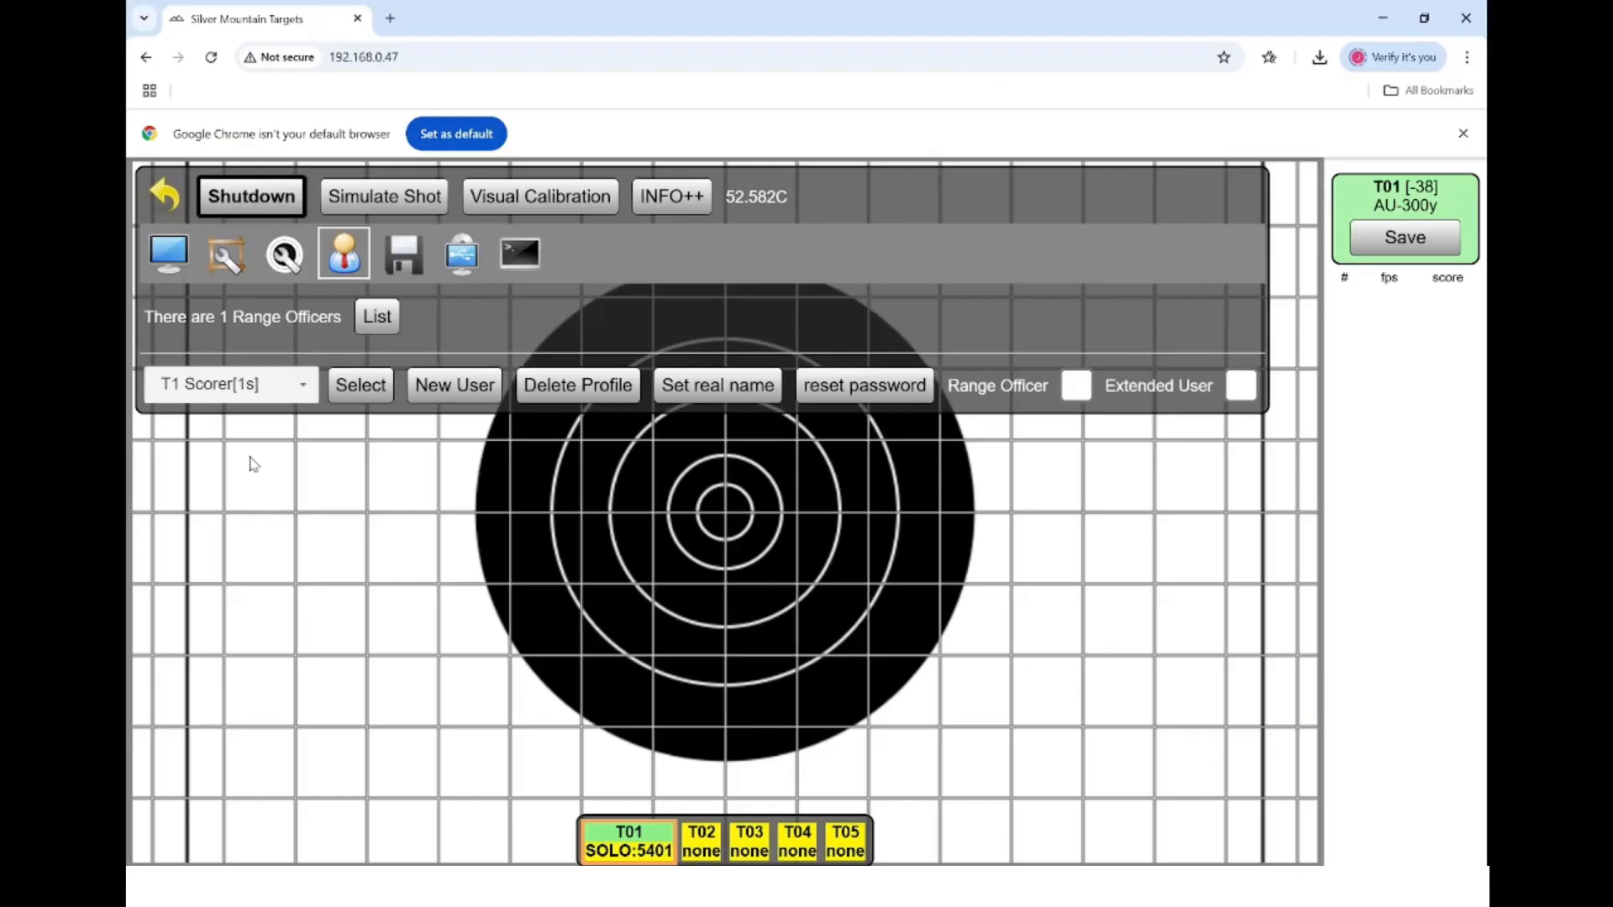
pyautogui.click(304, 386)
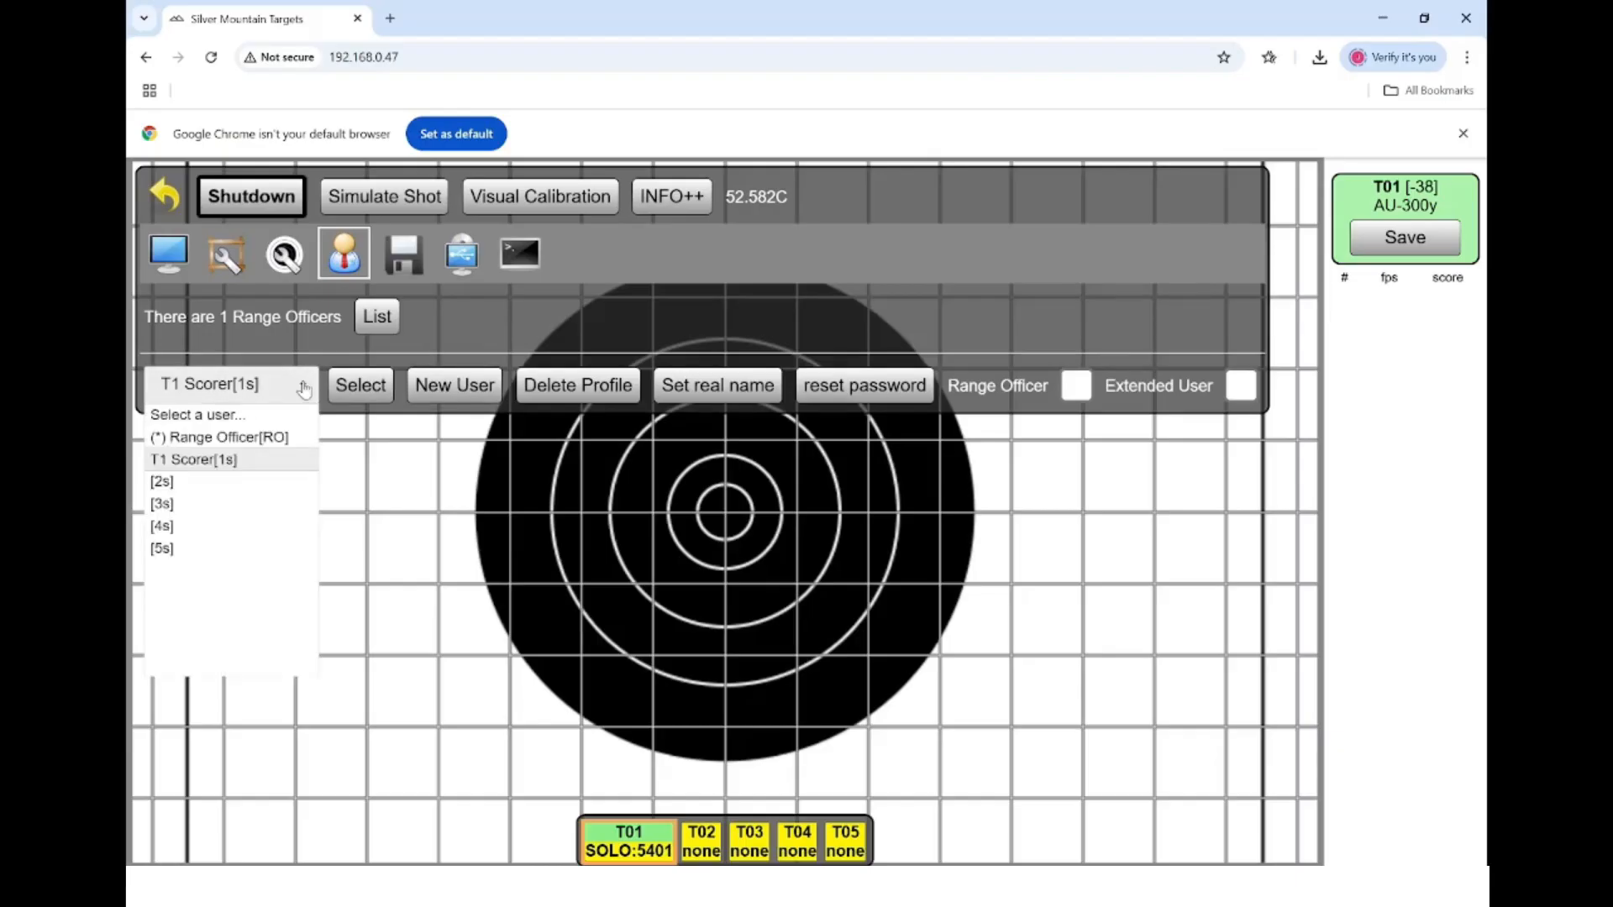
pyautogui.click(304, 388)
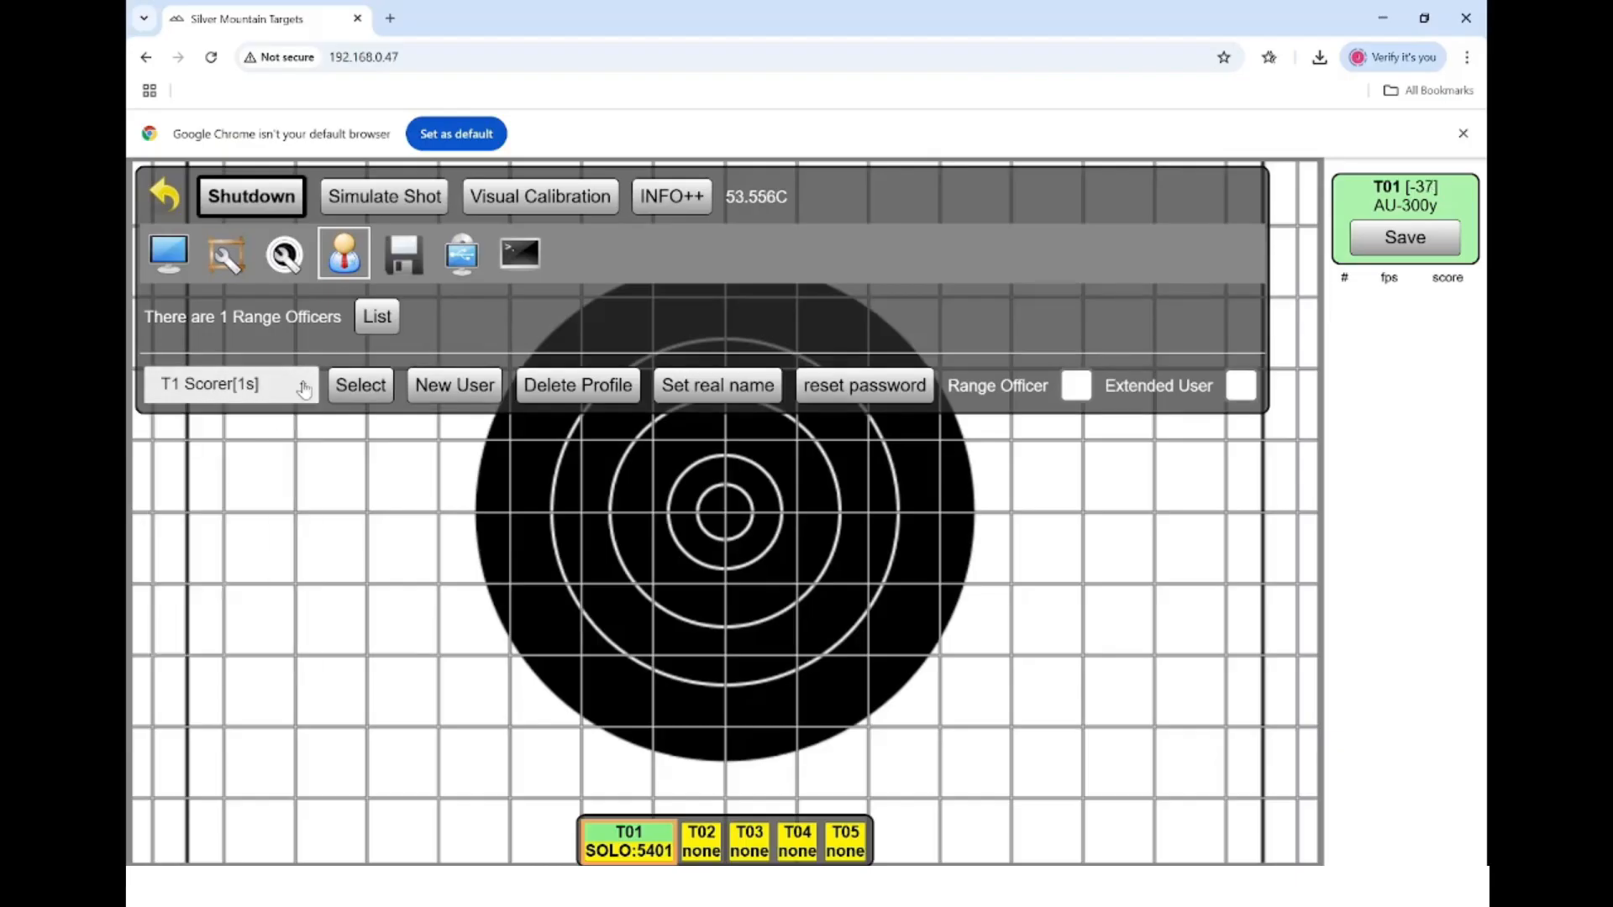
pyautogui.click(460, 401)
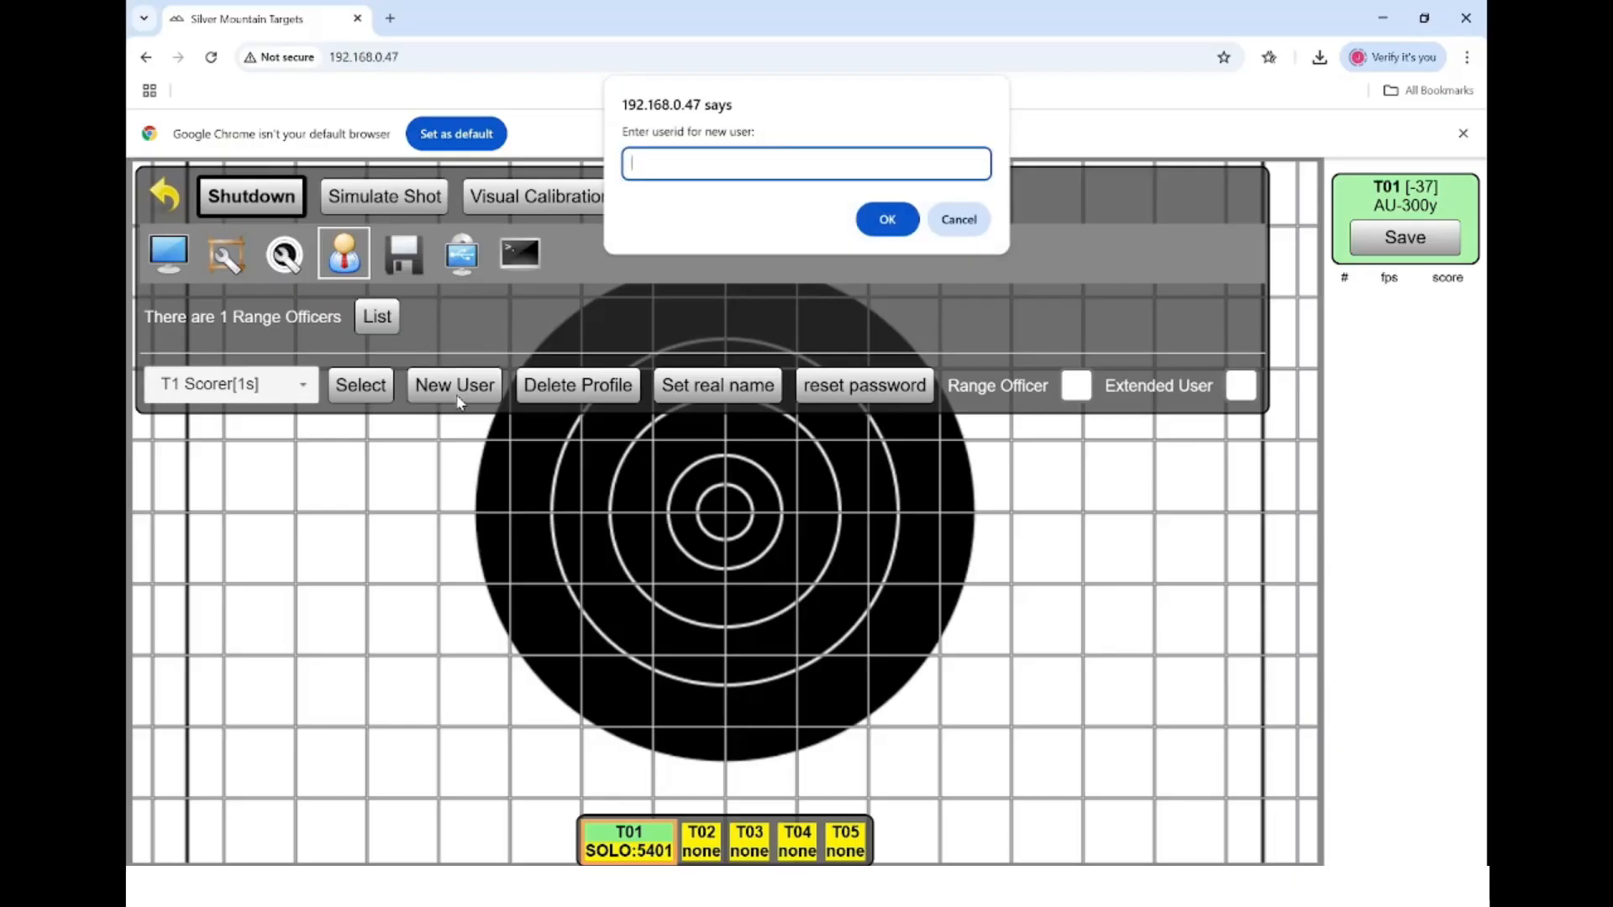
# - Create competitor m01 with the competitor's full real name and verify it in the user list
pyautogui.write('m01')
pyautogui.press('Return')
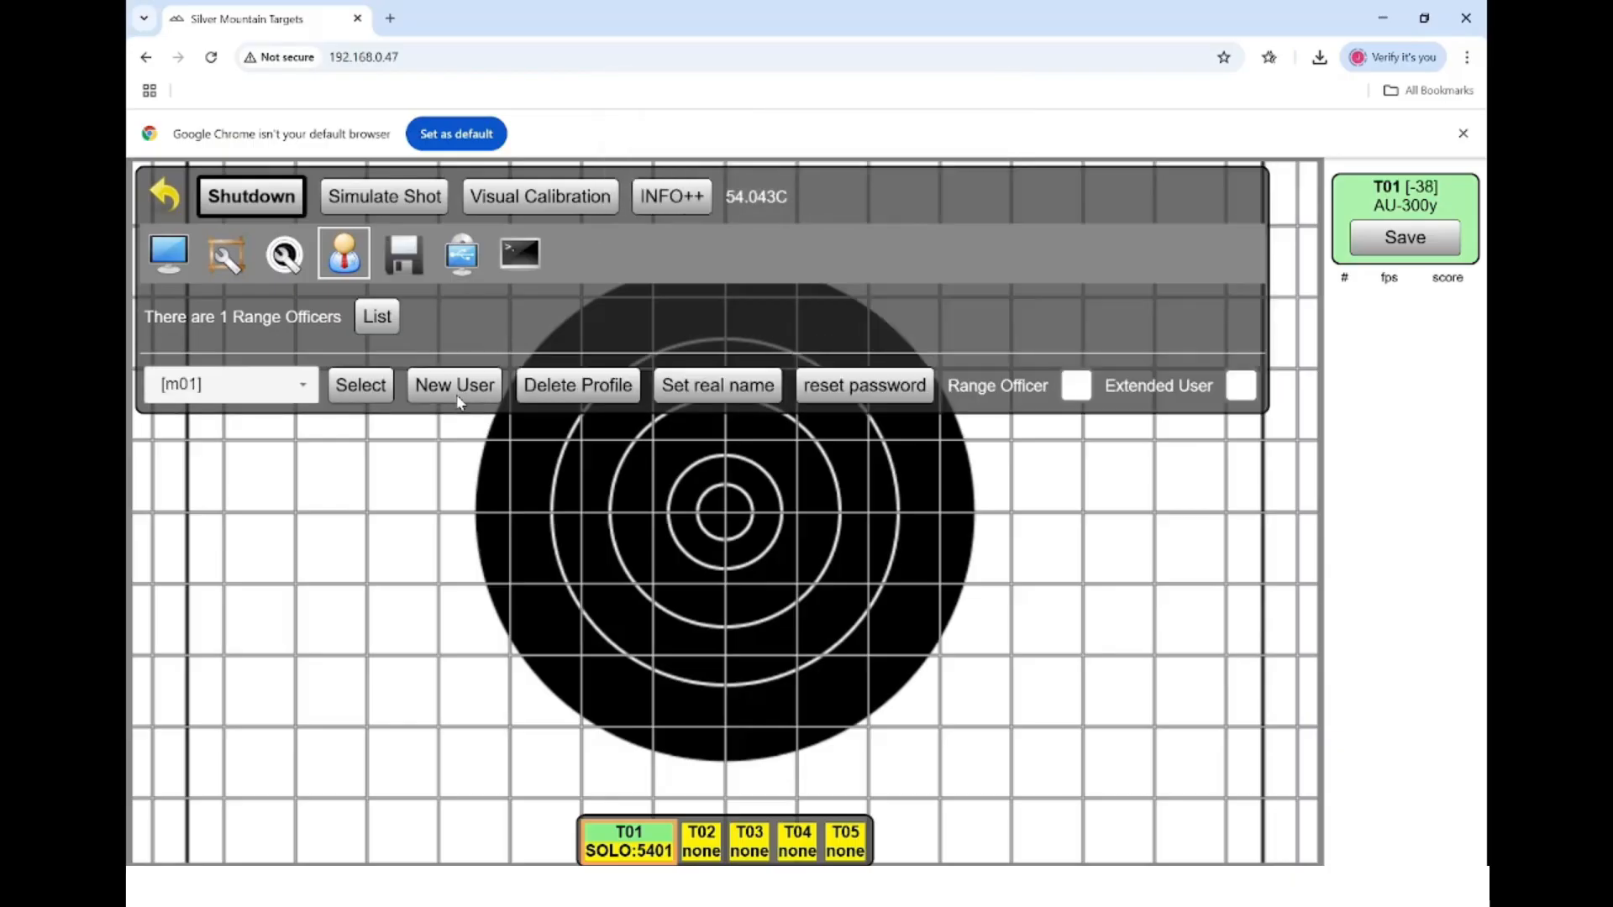
pyautogui.click(697, 393)
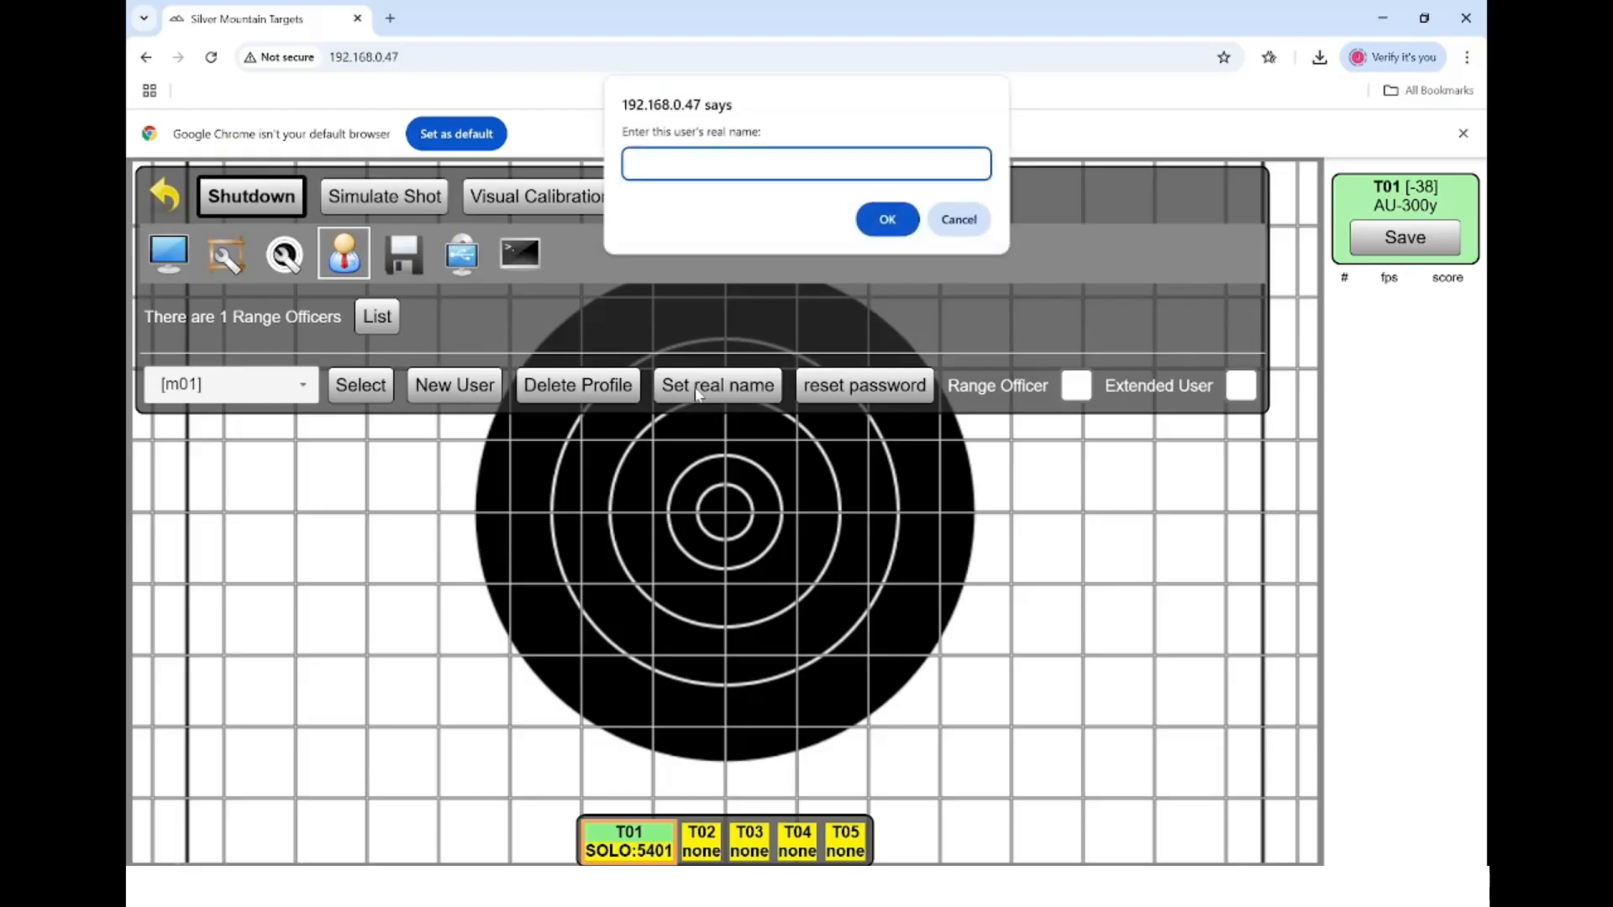
pyautogui.write('Joe Bloggs')
pyautogui.press('Return')
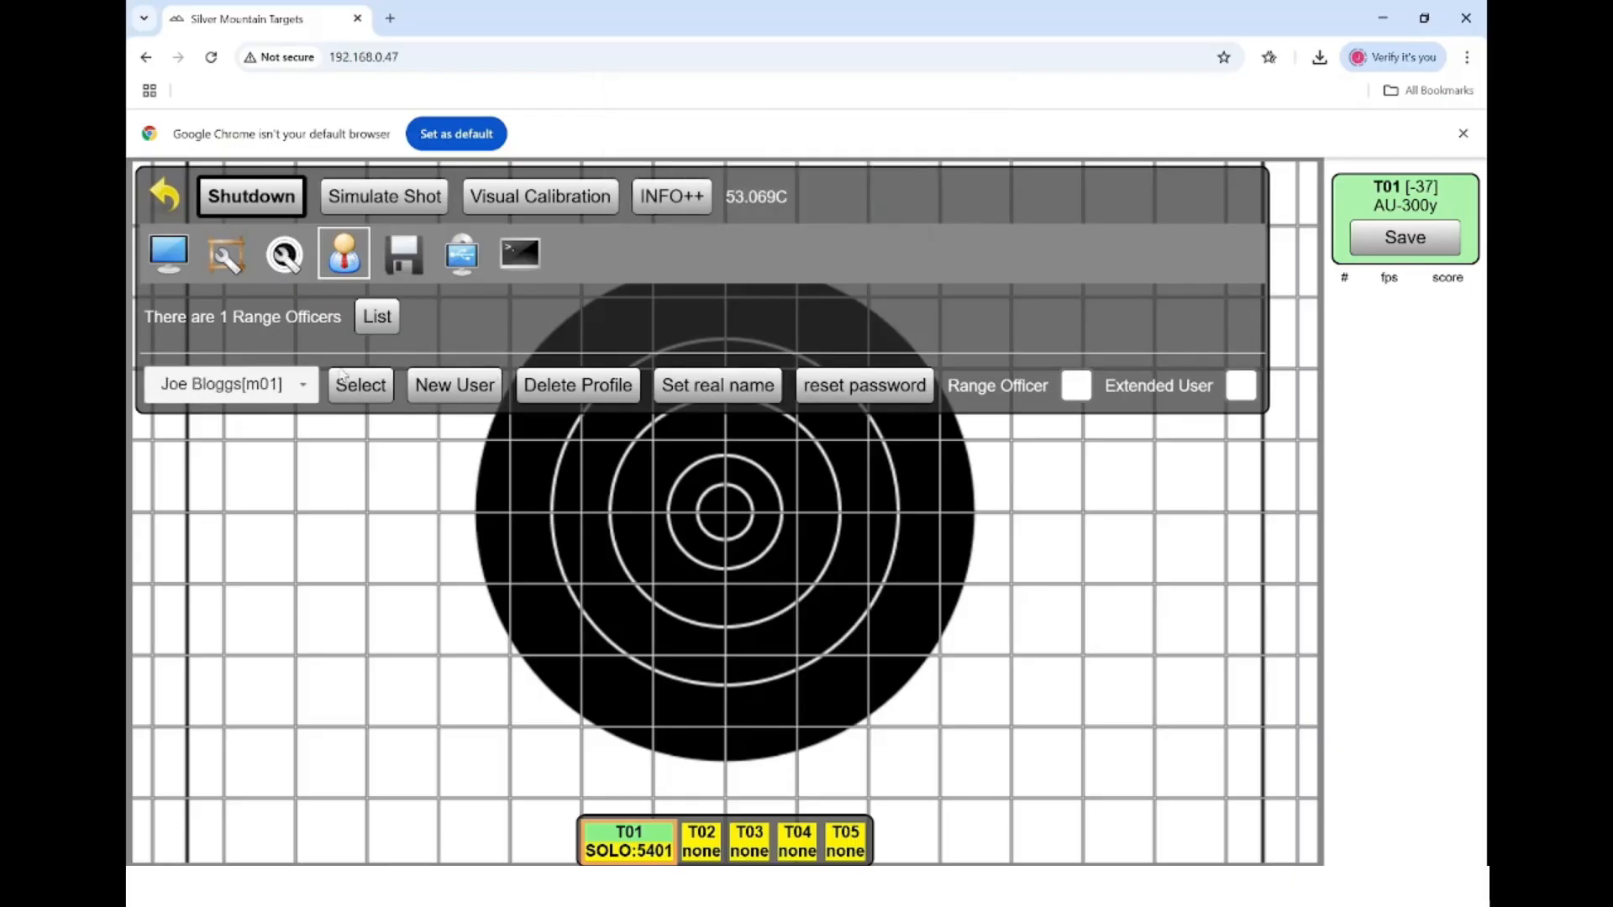
pyautogui.click(301, 389)
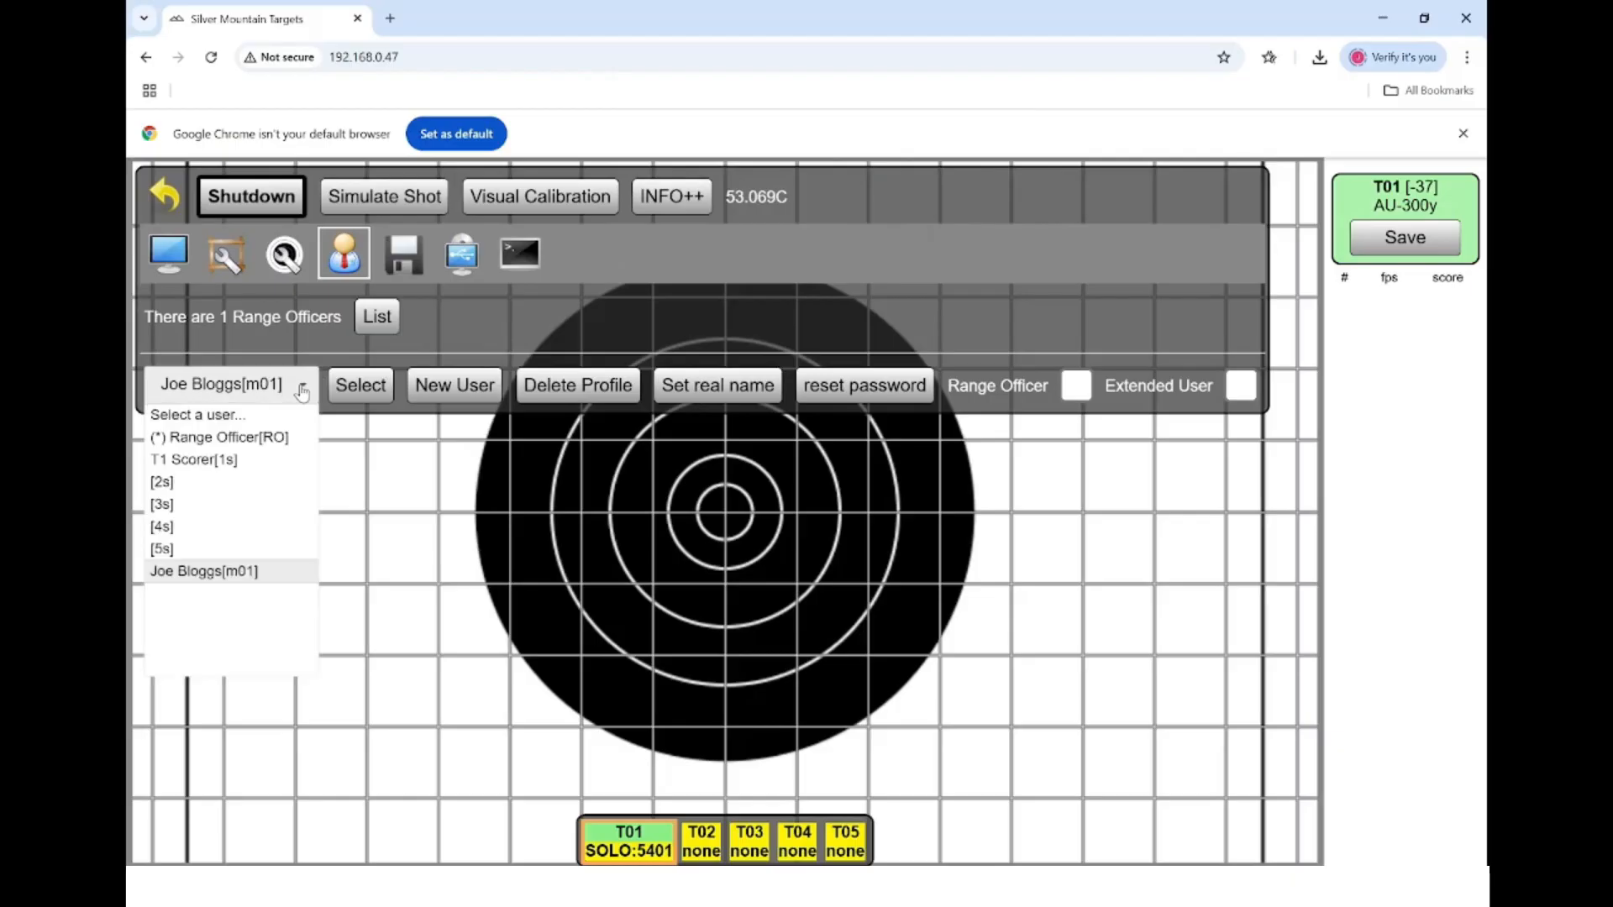
pyautogui.click(302, 392)
pyautogui.click(475, 391)
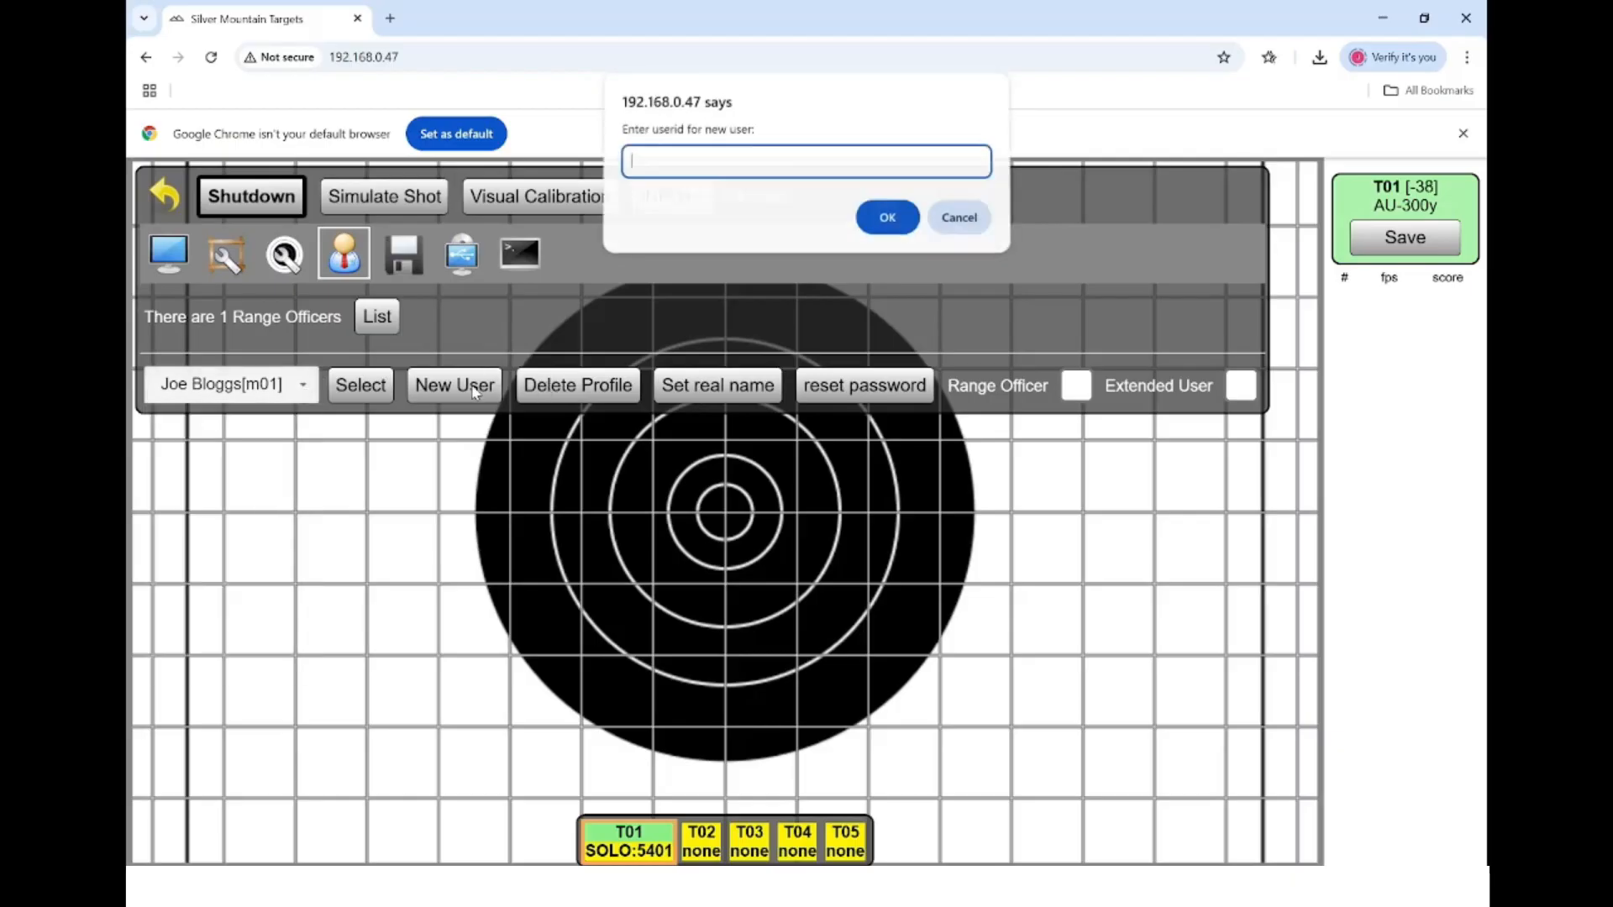
# - Create user m02 with the real name 'Vacant'
pyautogui.write('m02')
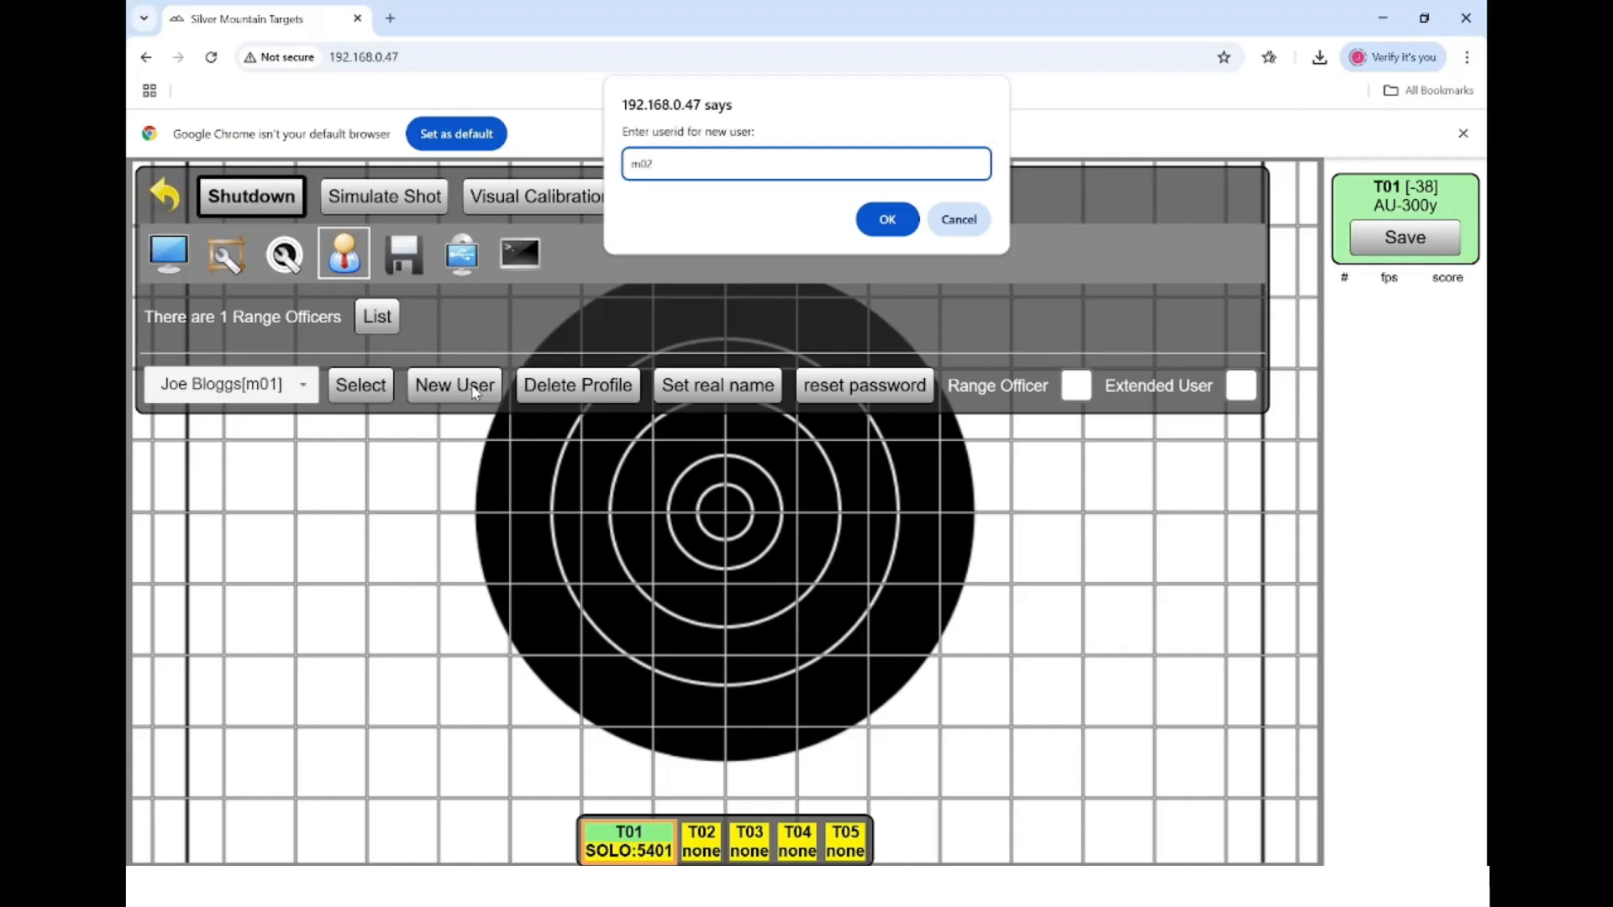
pyautogui.press('Return')
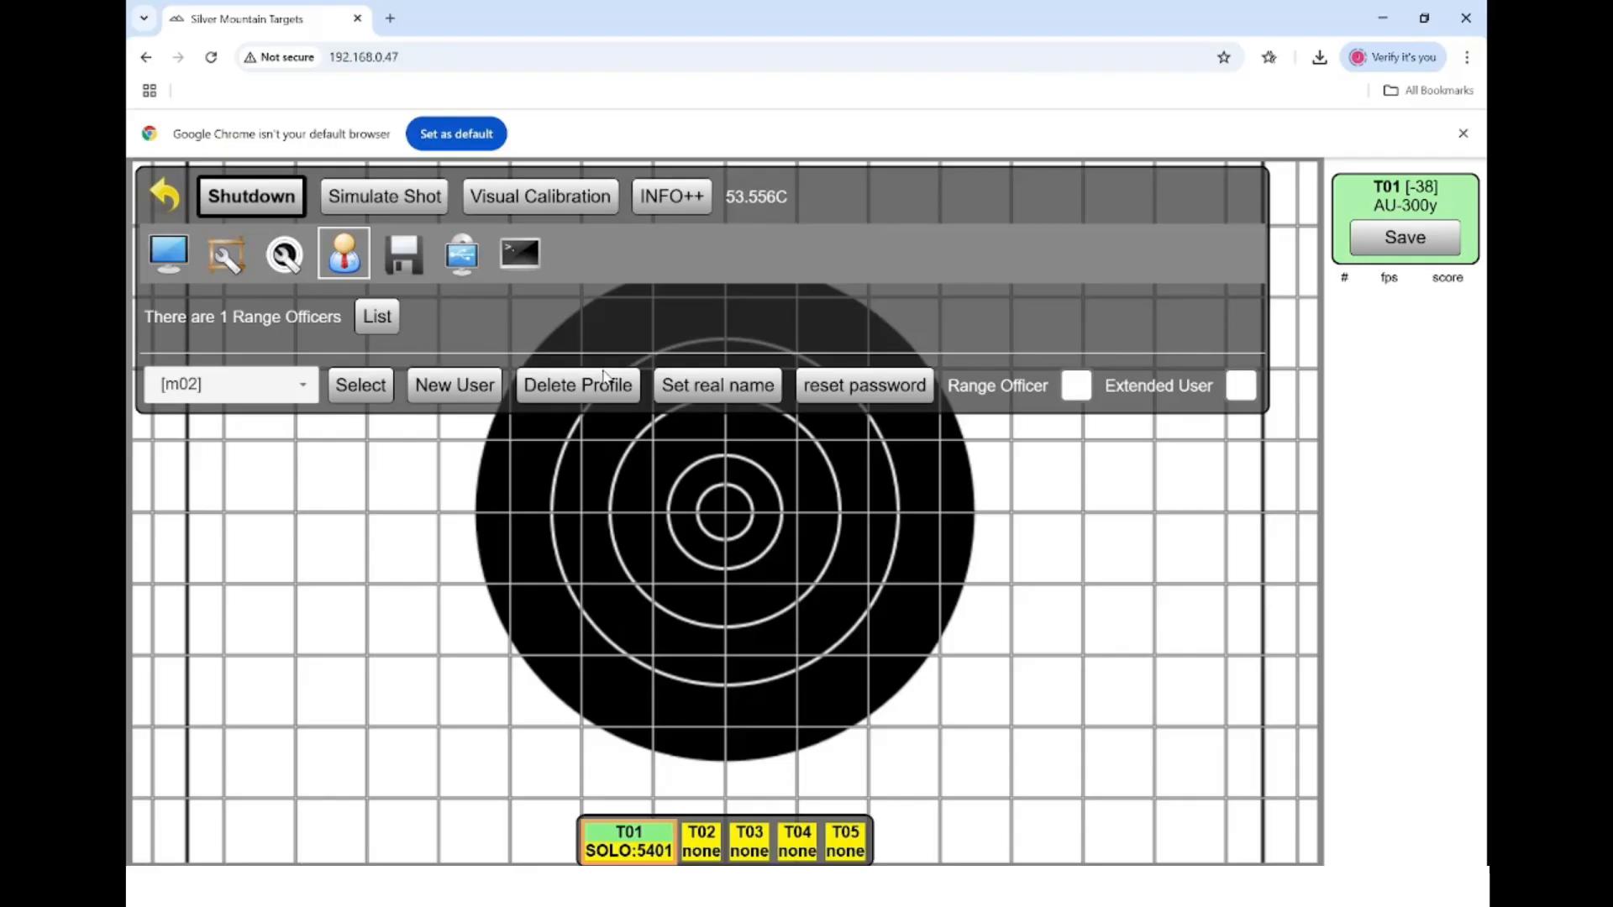
pyautogui.click(687, 391)
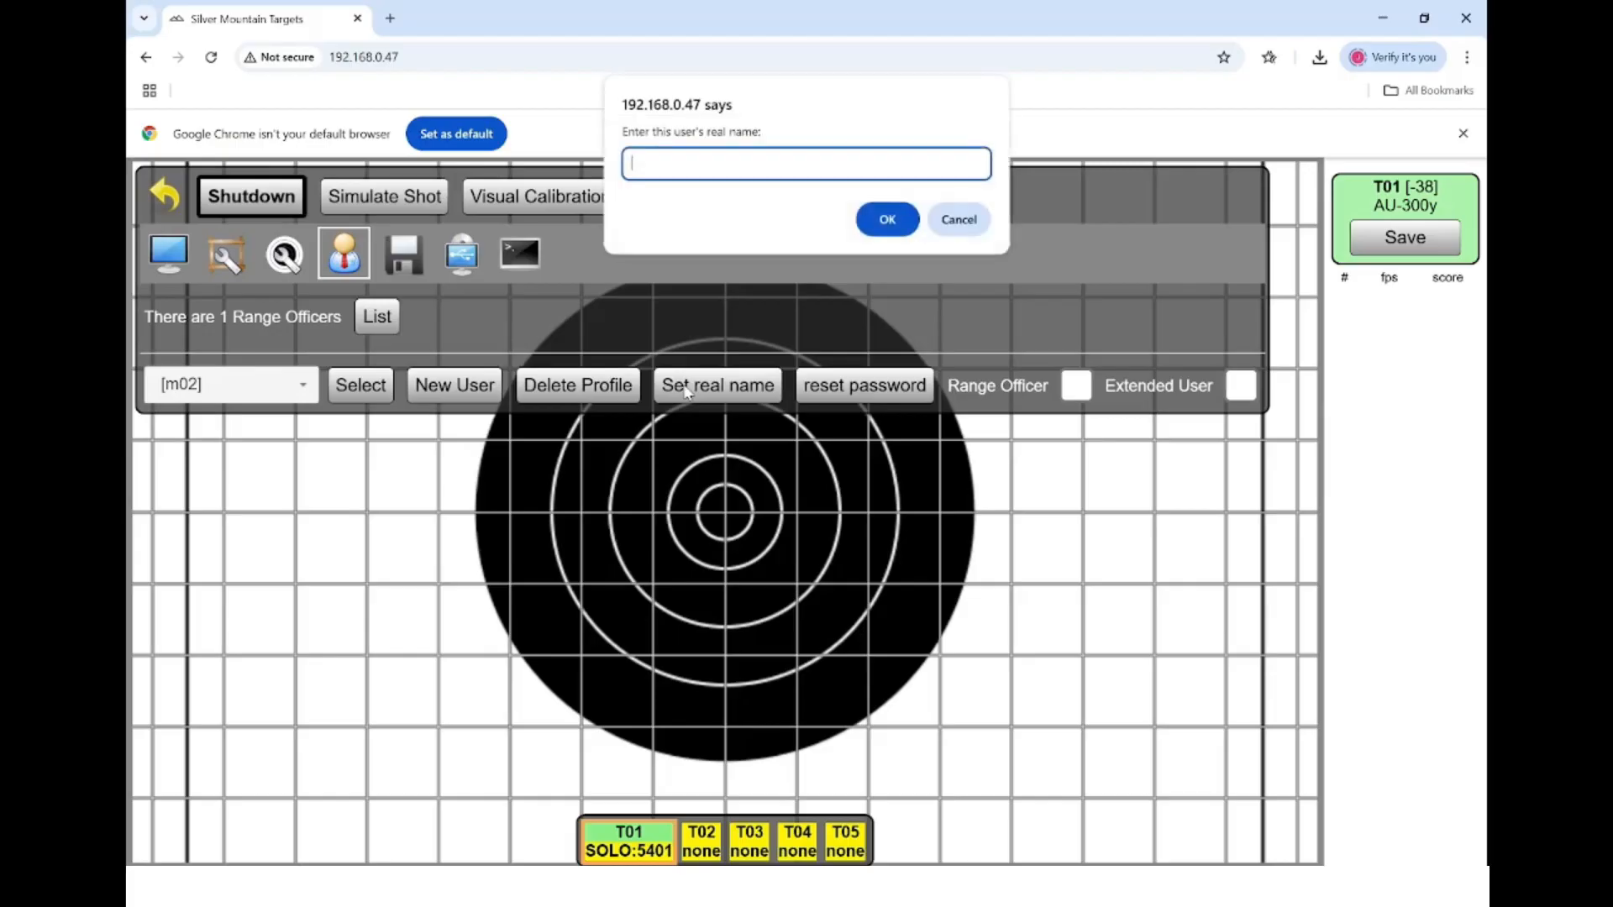
pyautogui.write('Vacant')
pyautogui.press('Return')
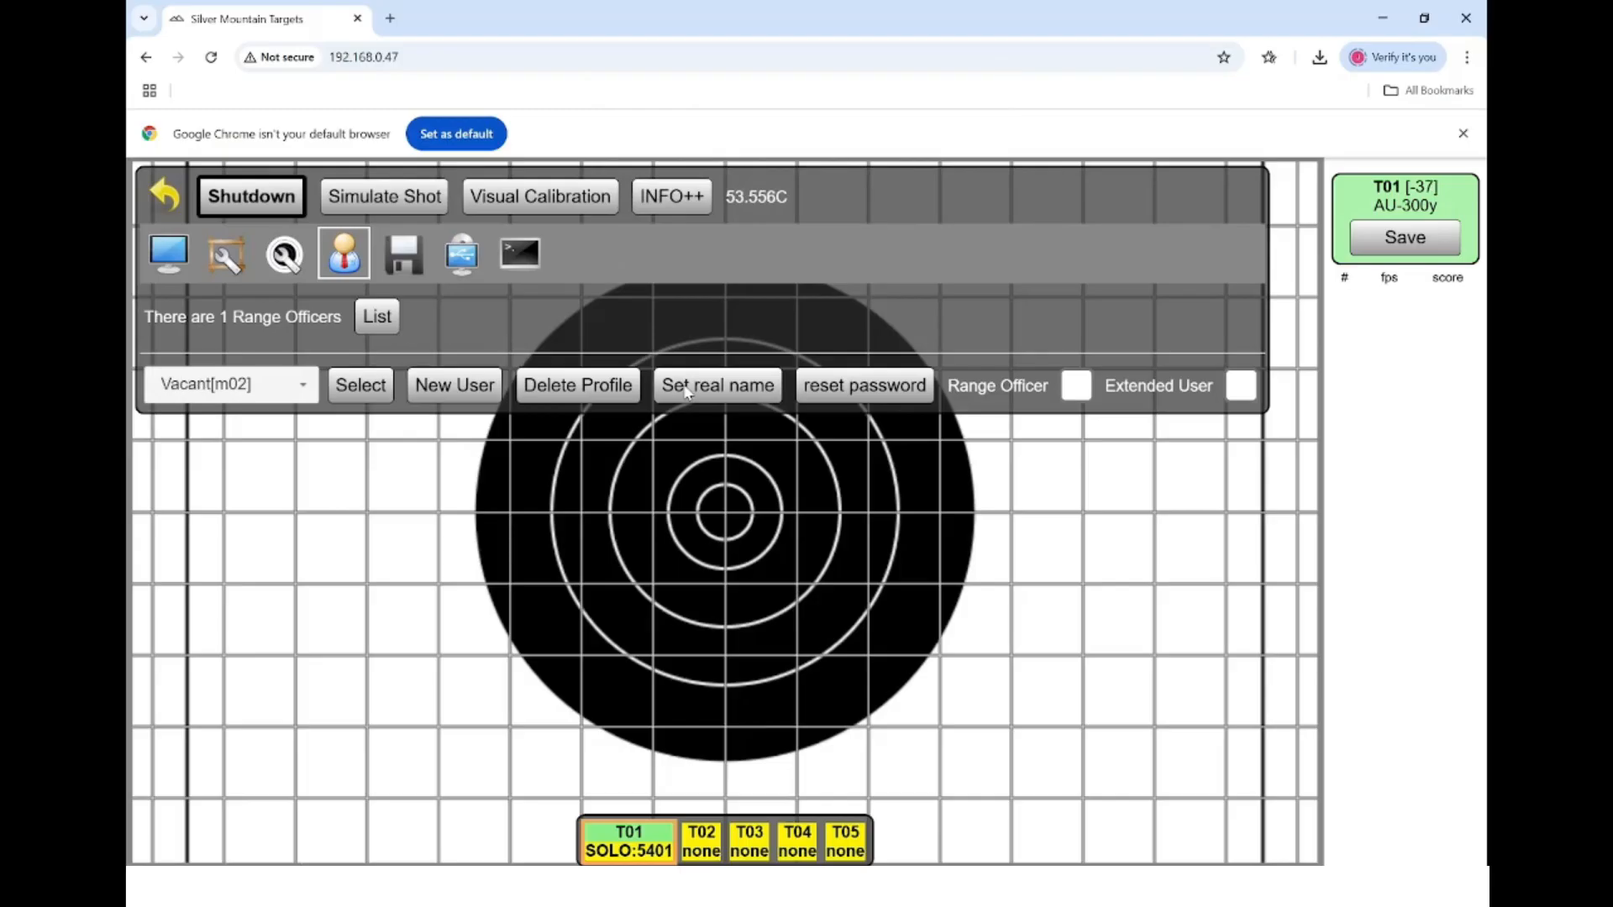
# - Change m02's real name to a competitor's full name and check the user list
pyautogui.click(733, 399)
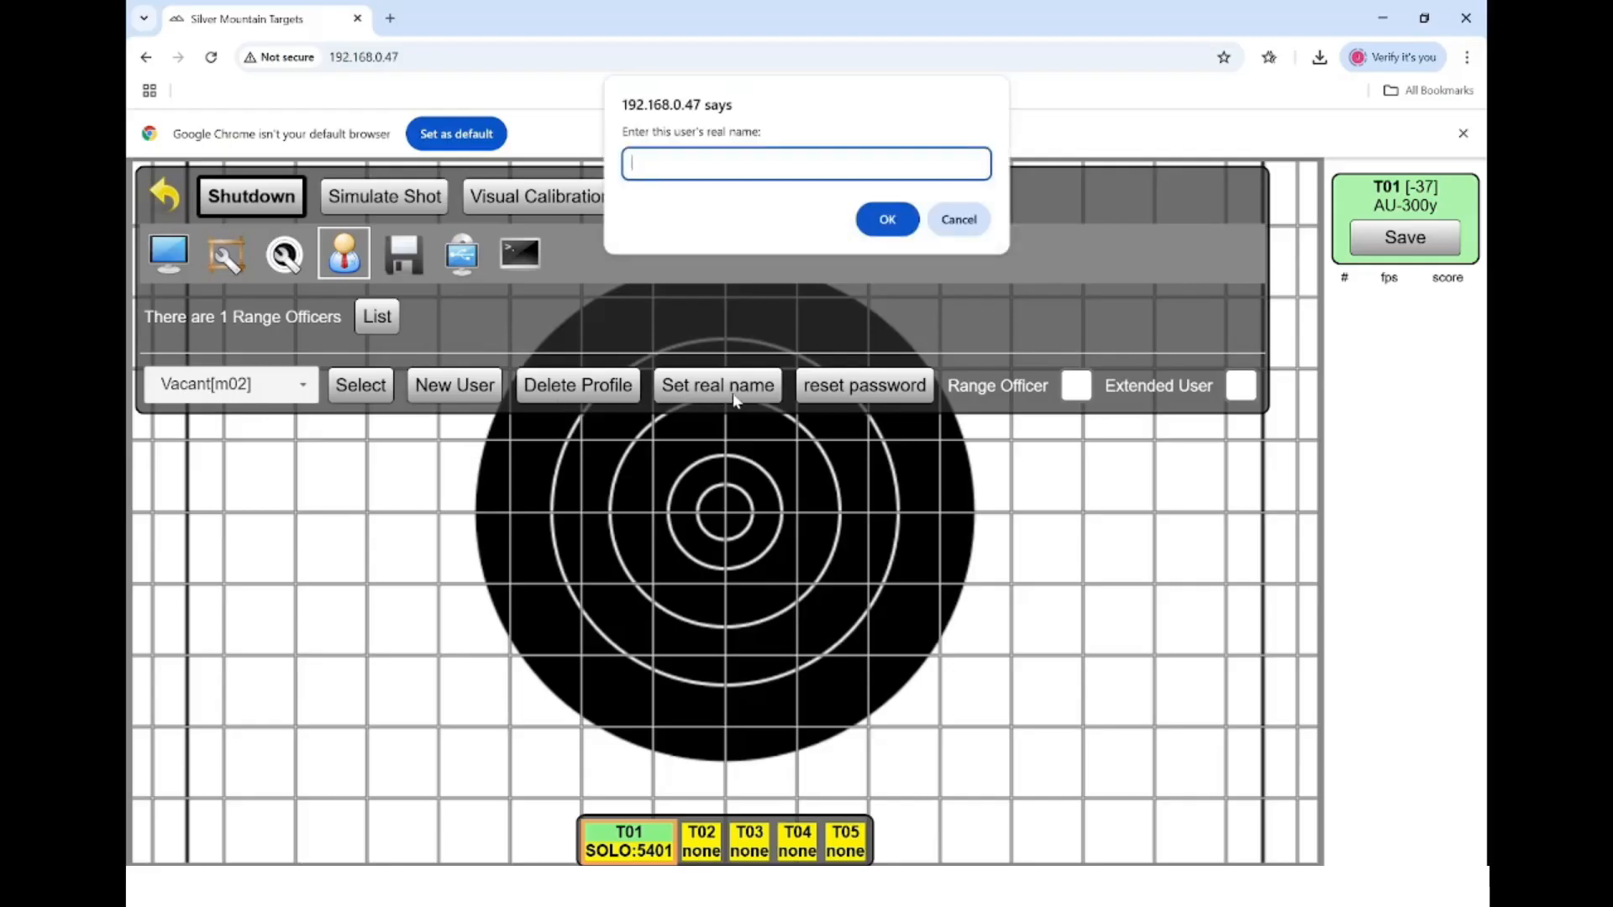
pyautogui.write('John Bloggs')
pyautogui.press('Return')
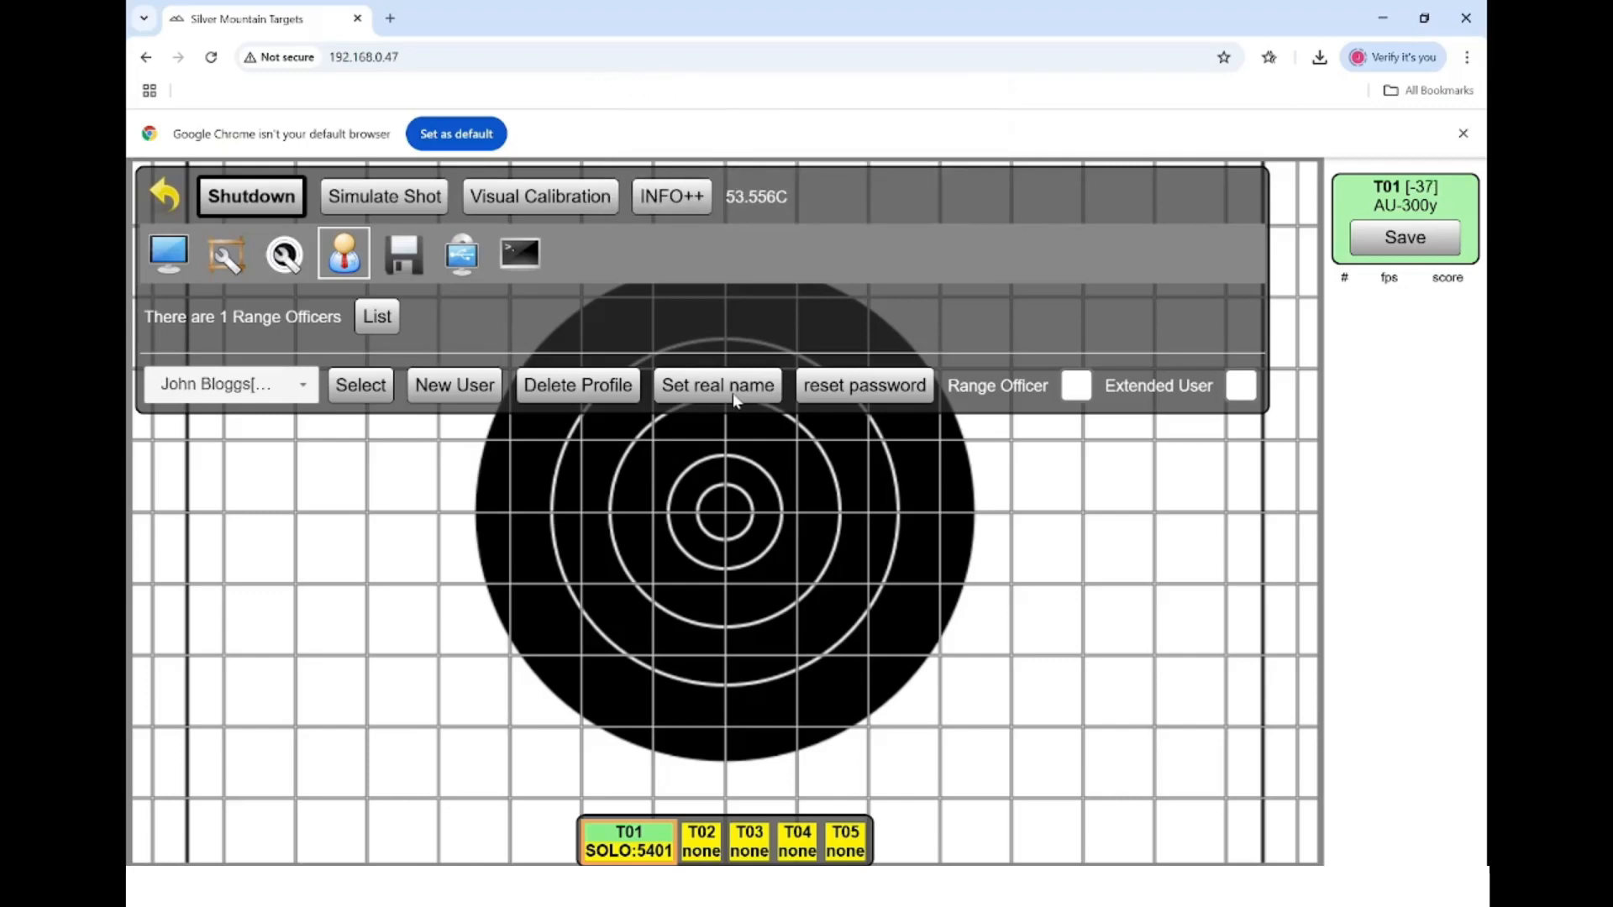
pyautogui.click(290, 387)
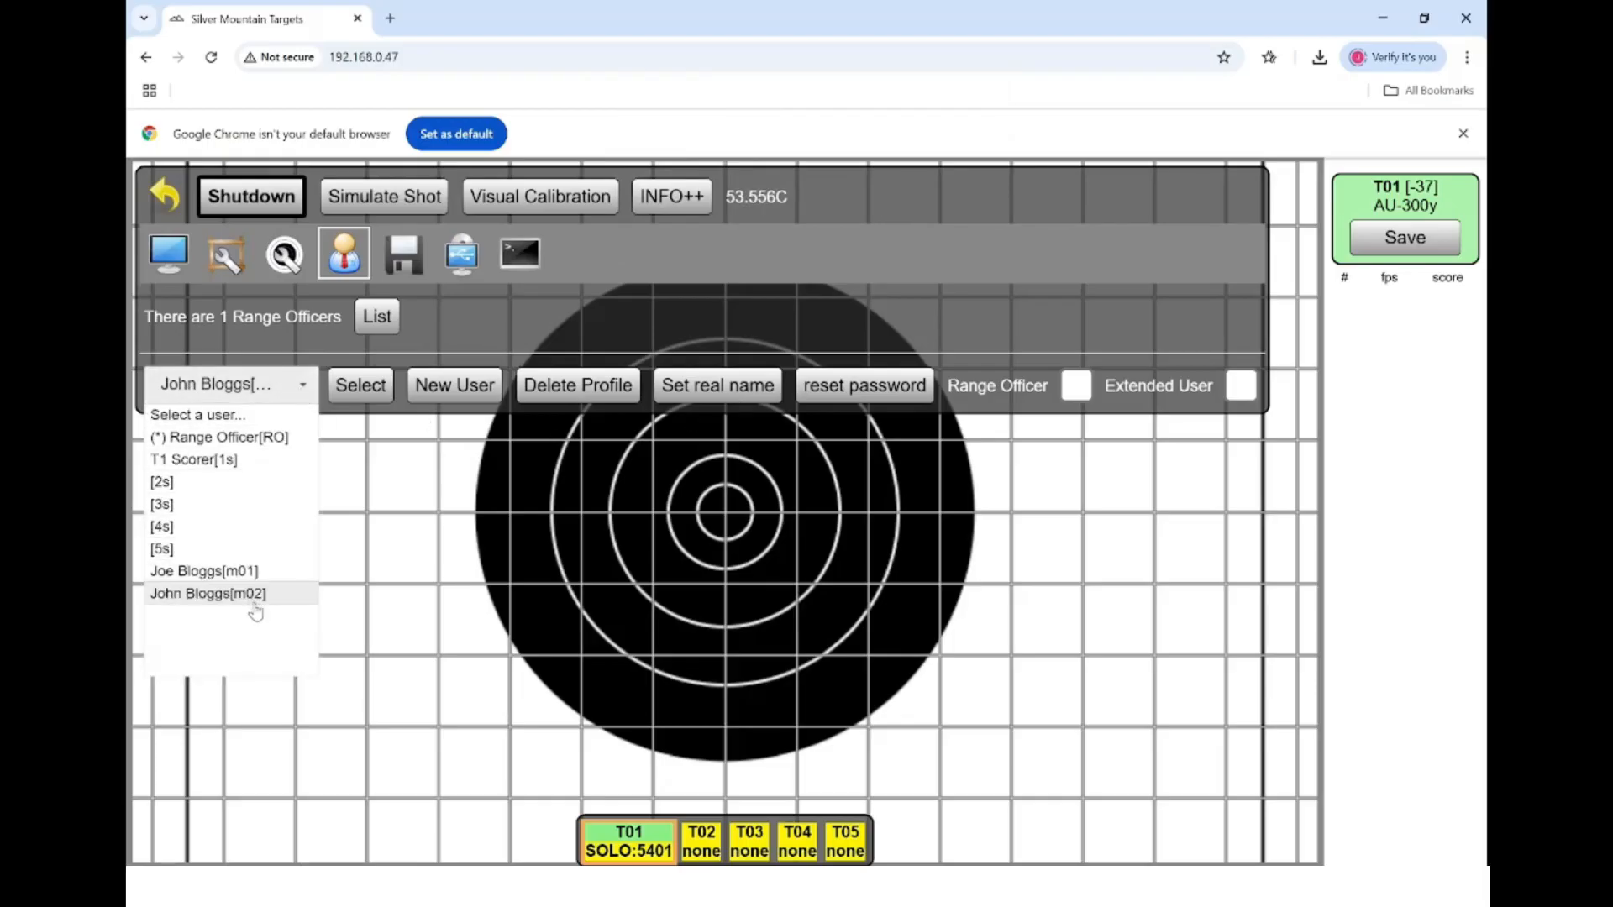
pyautogui.click(307, 386)
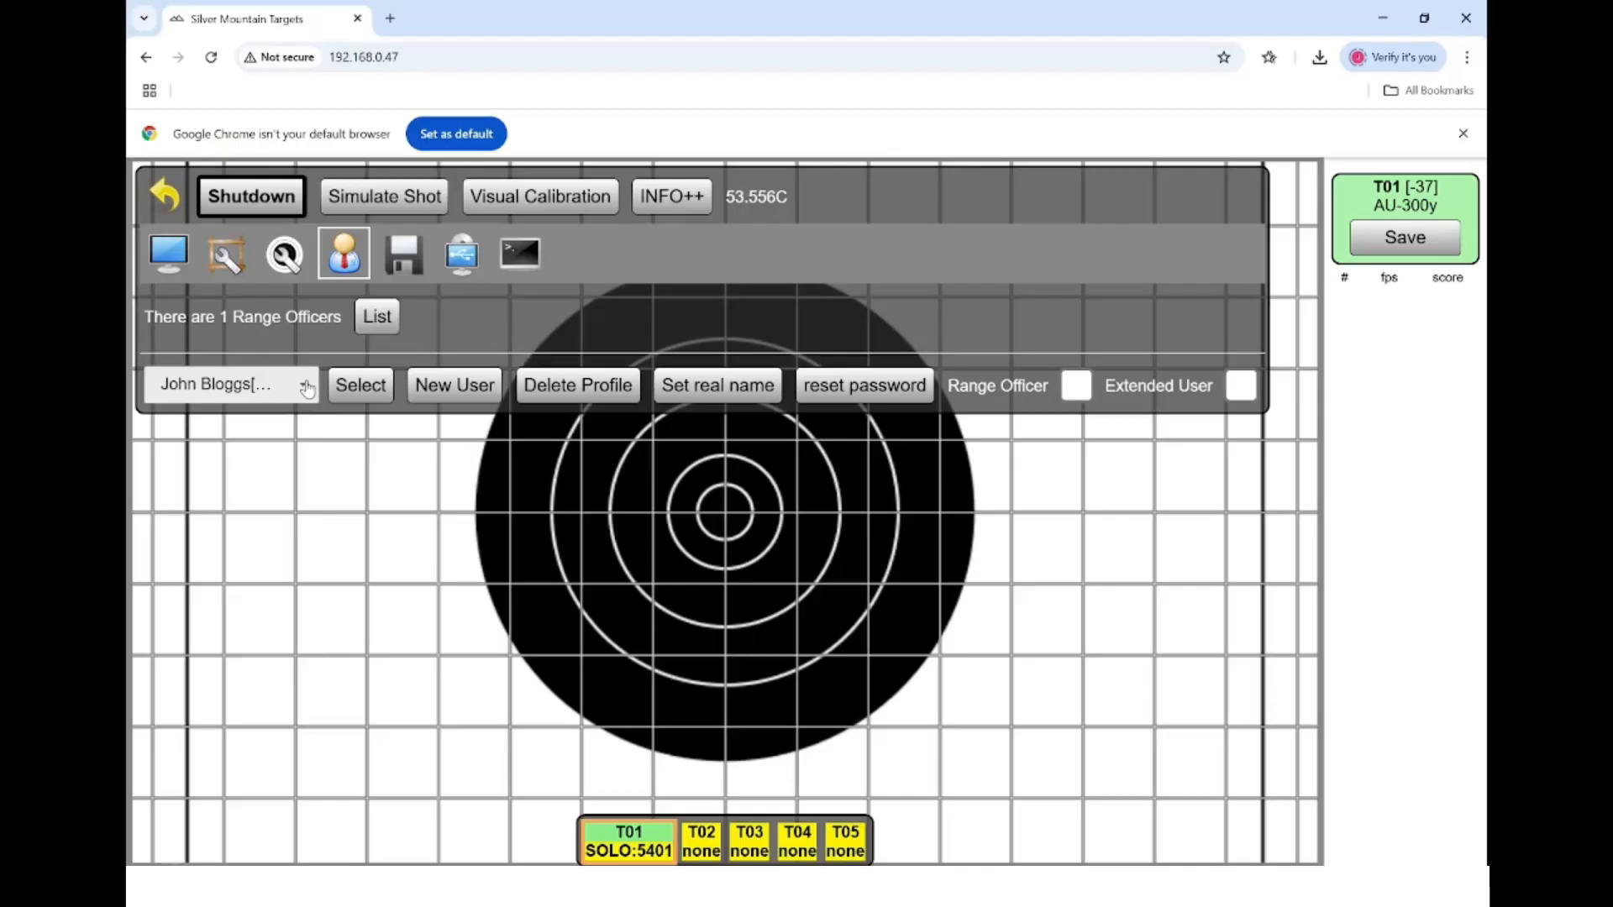
# - Create user v1 with the real name 'vacant'
pyautogui.click(460, 392)
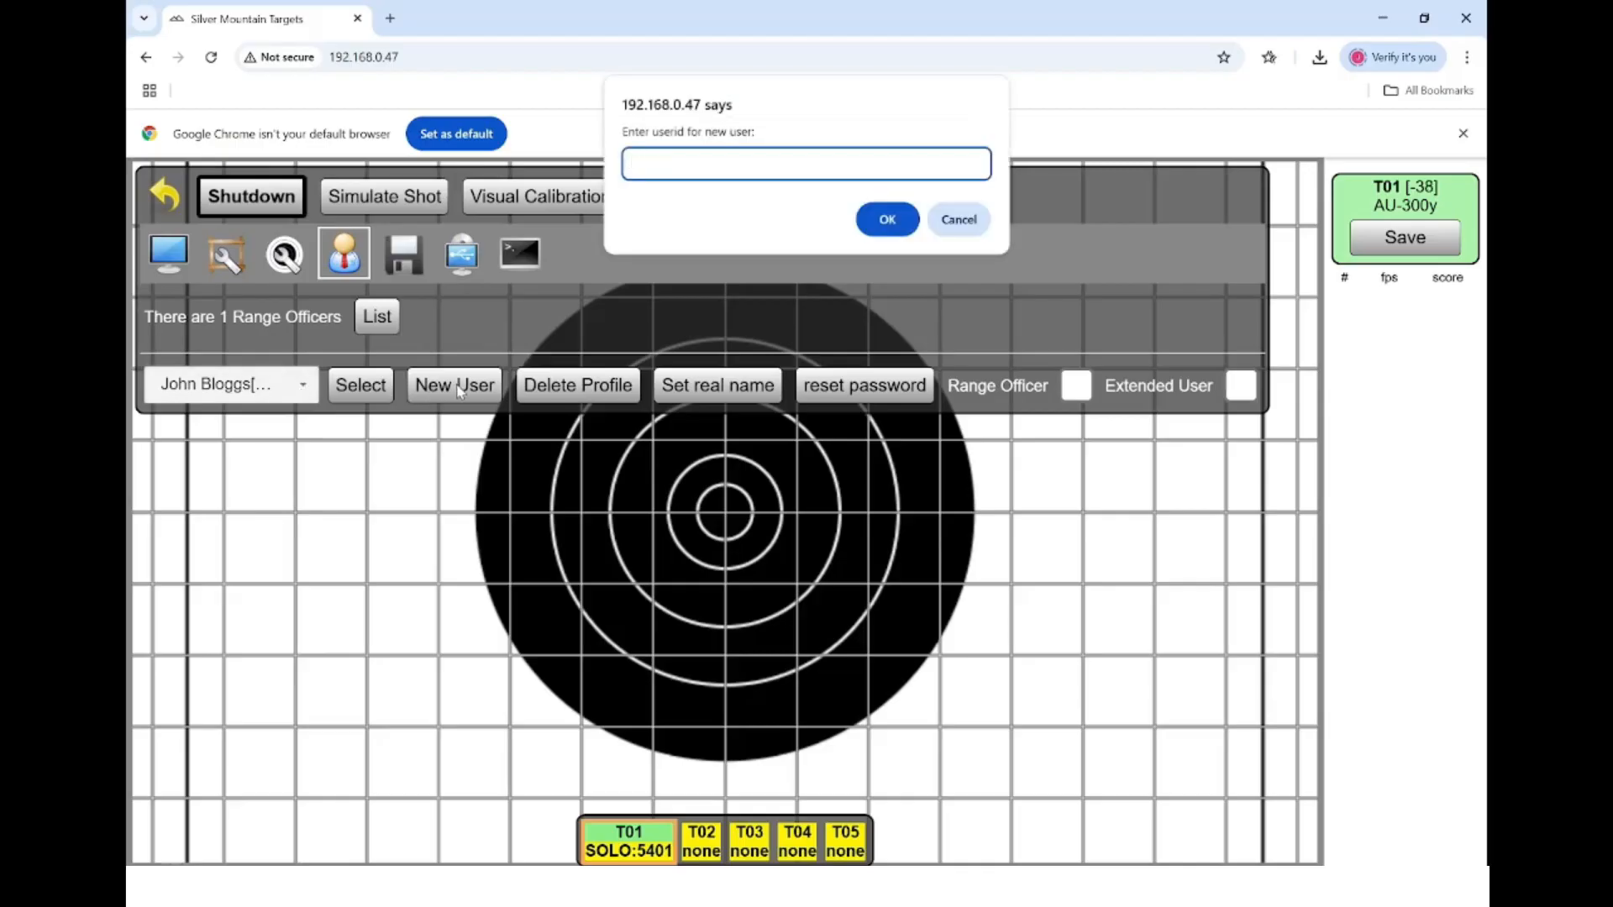
pyautogui.write('v1')
pyautogui.press('Return')
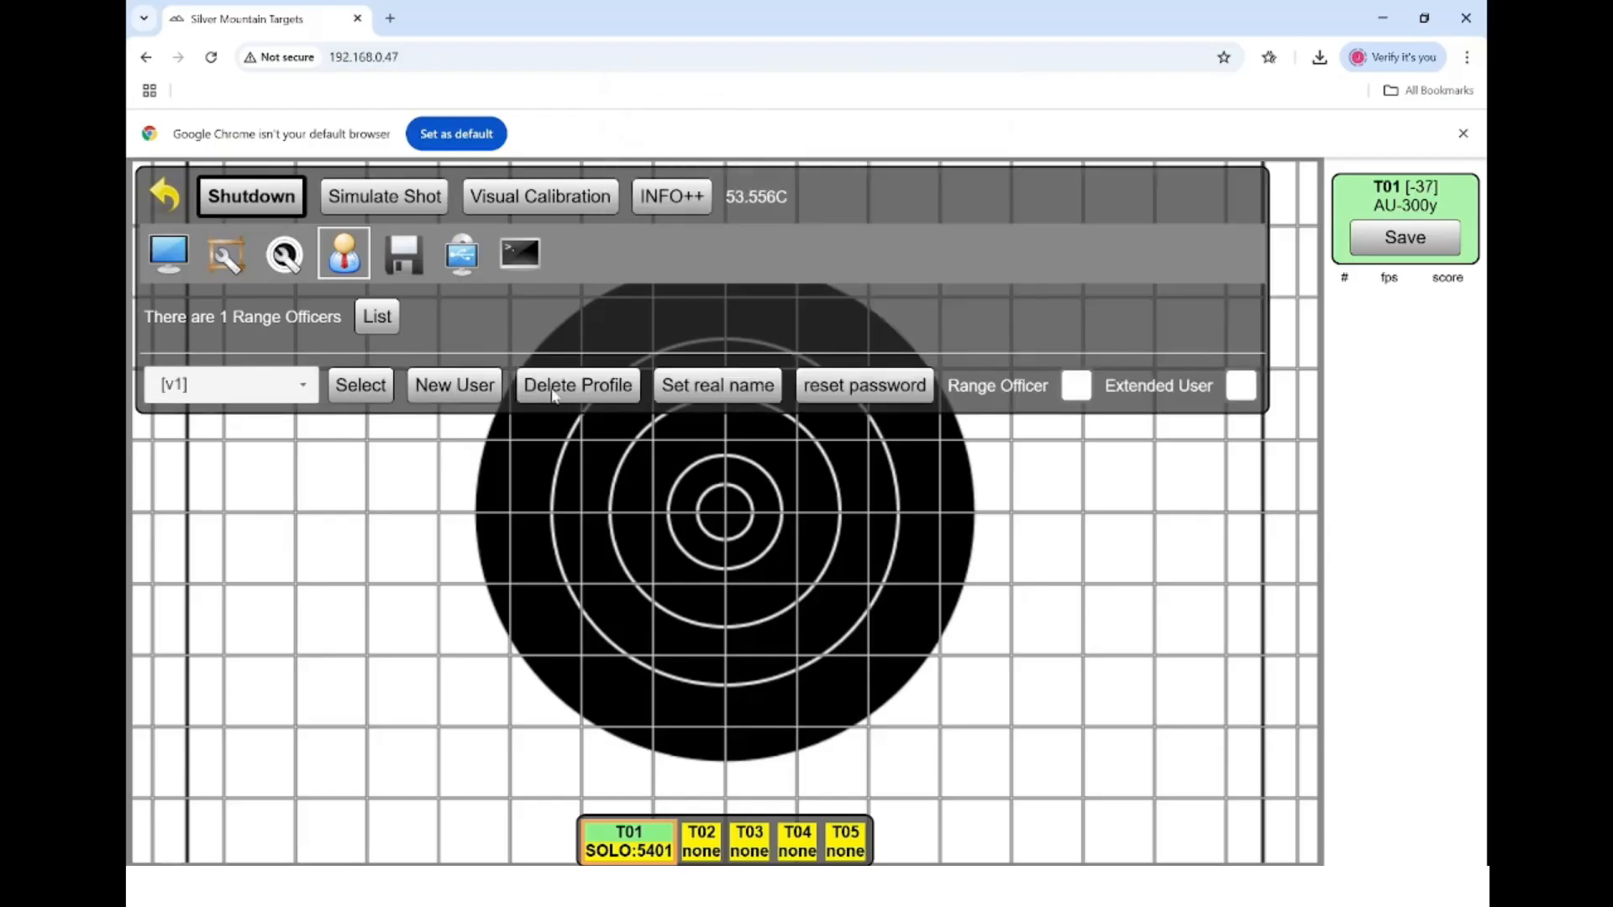
pyautogui.click(727, 395)
pyautogui.write('vacant')
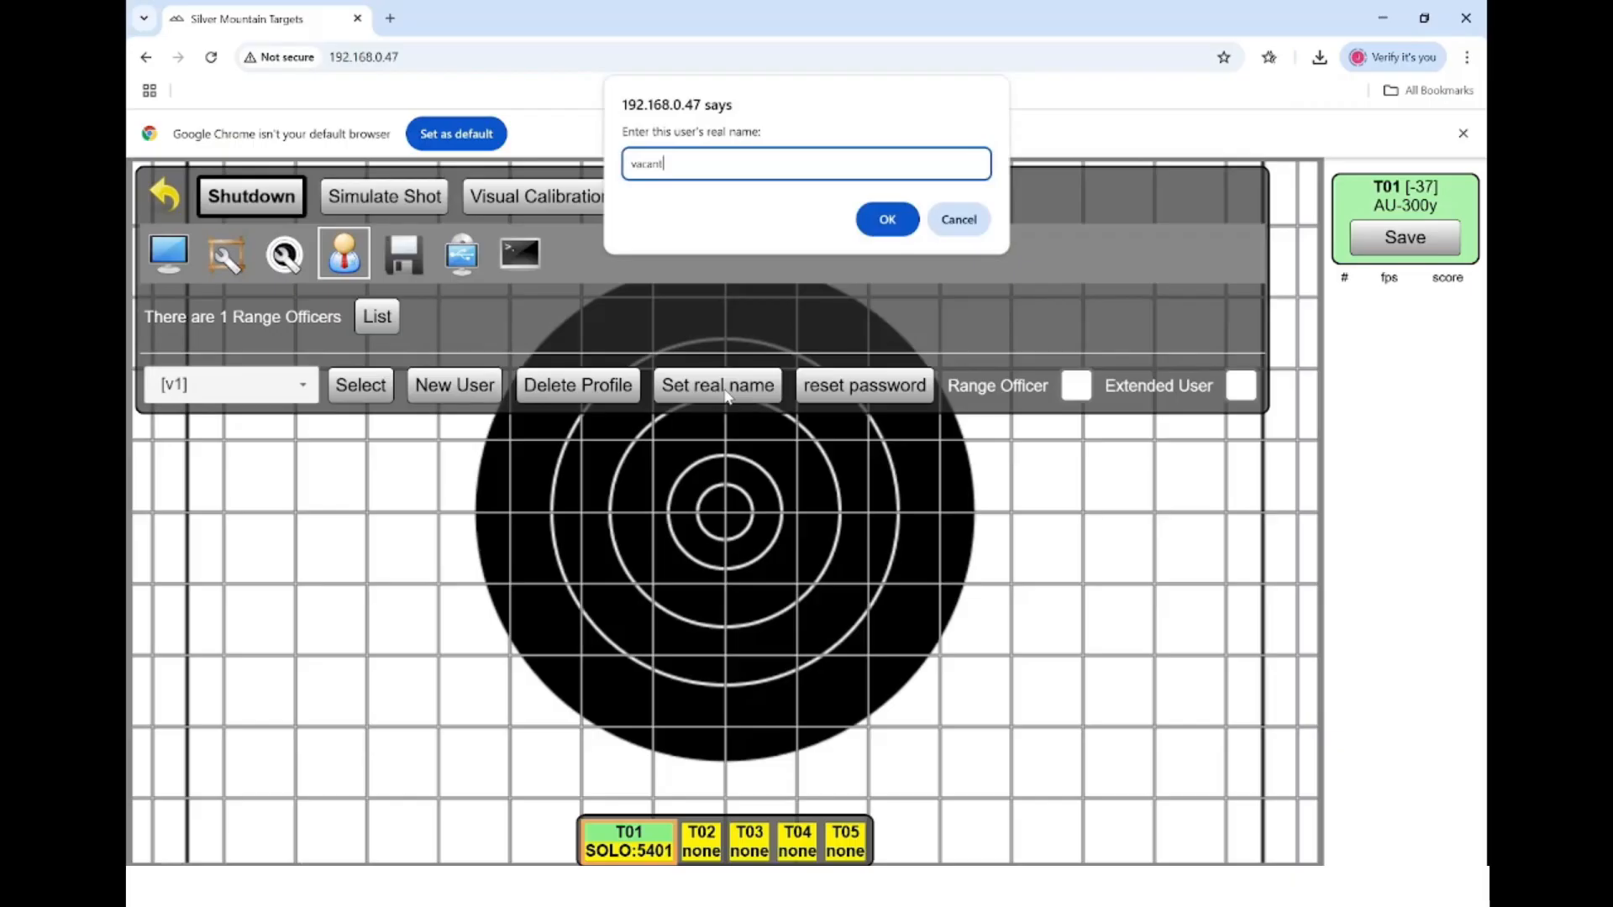
pyautogui.press('Return')
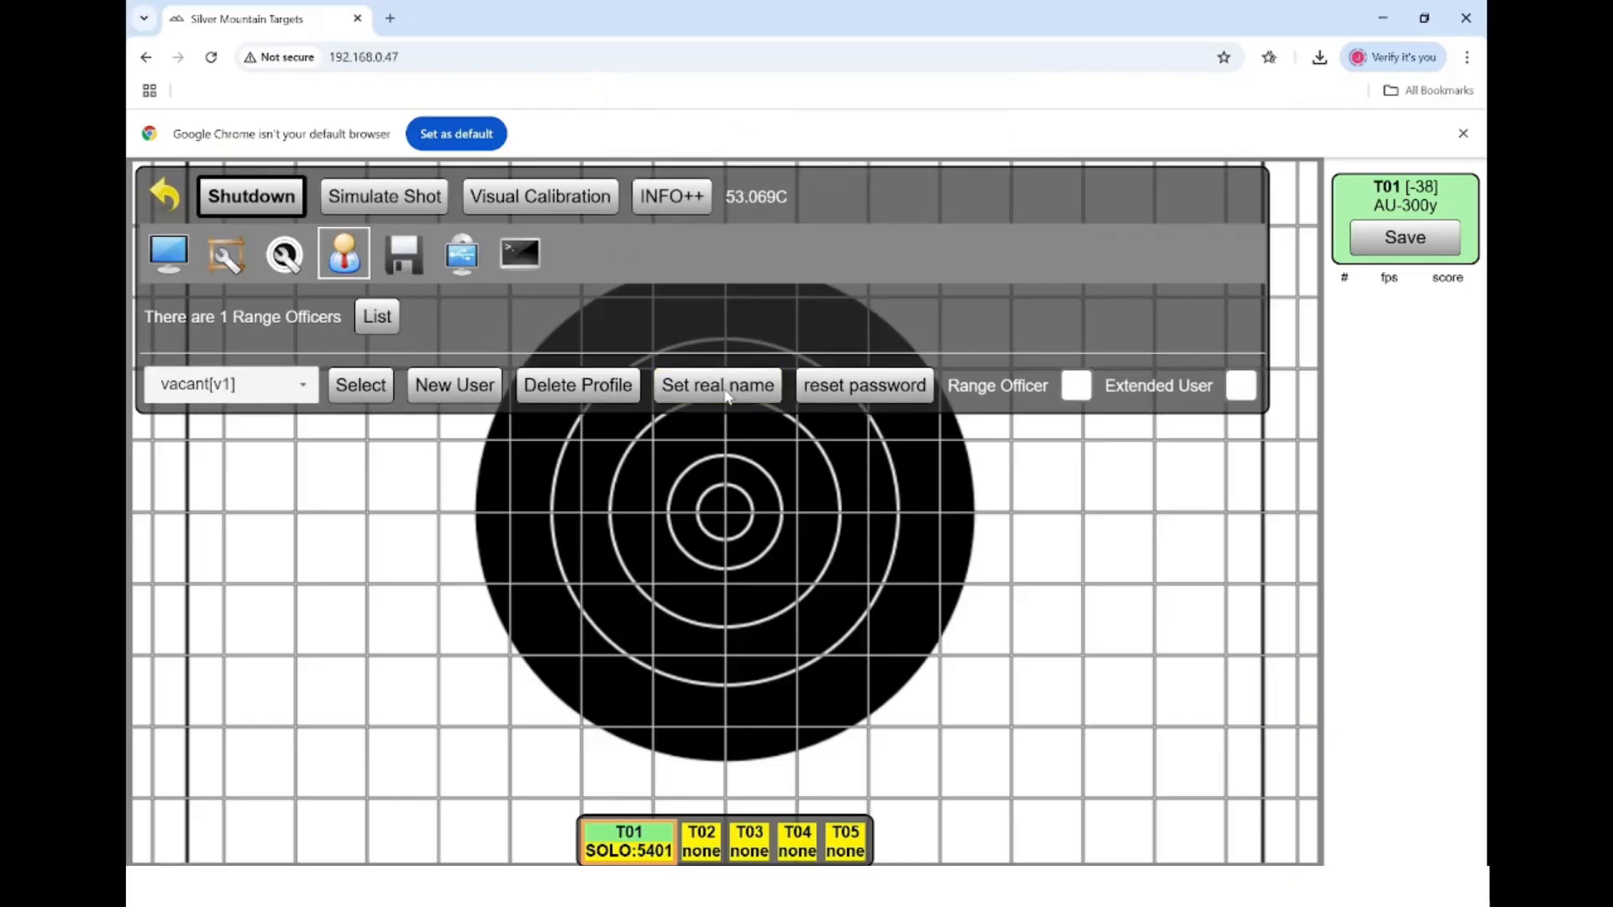
# - Change v1's real name to the competitor's full name and open the user list
pyautogui.click(728, 397)
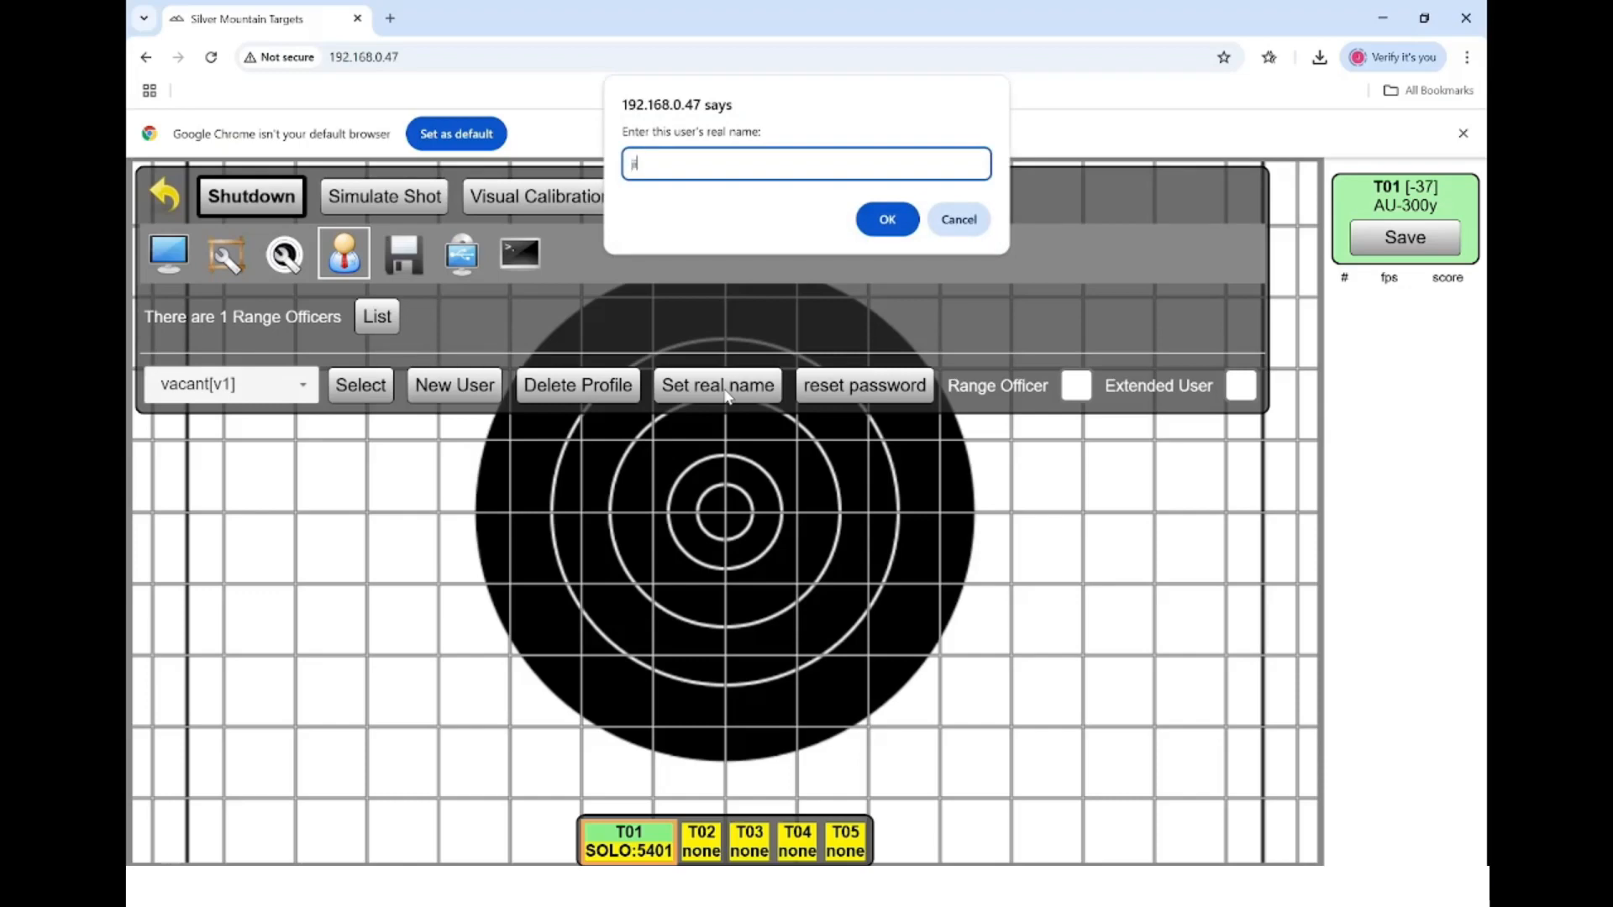
pyautogui.write('o')
pyautogui.press('BackSpace')
pyautogui.press('BackSpace')
pyautogui.write('Jill Bloggs')
pyautogui.press('Return')
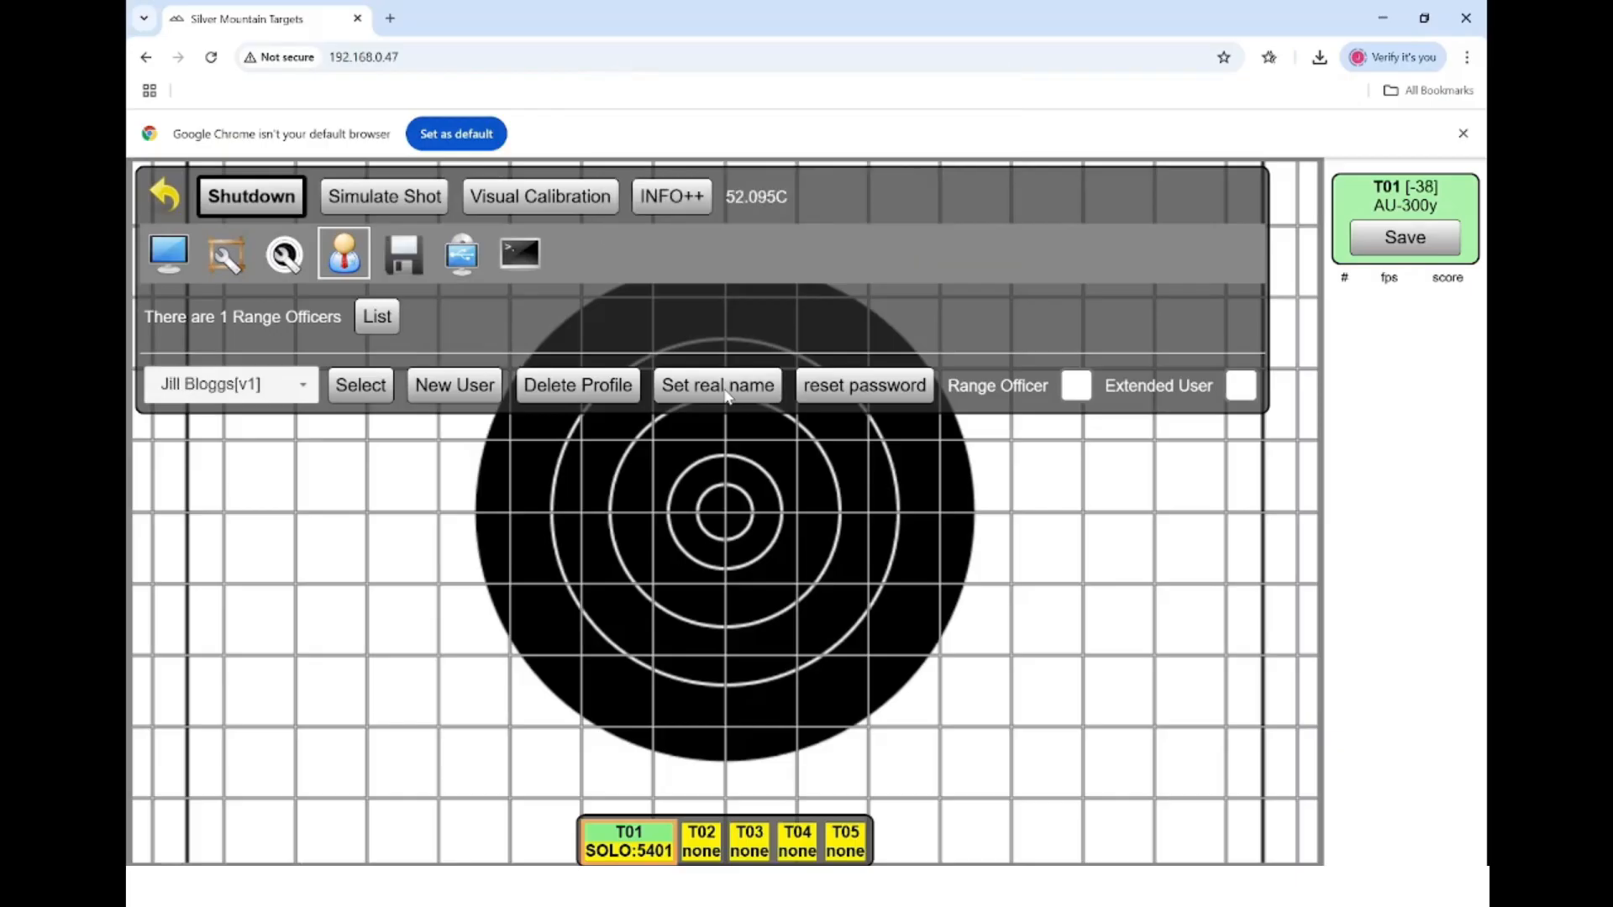
pyautogui.click(285, 386)
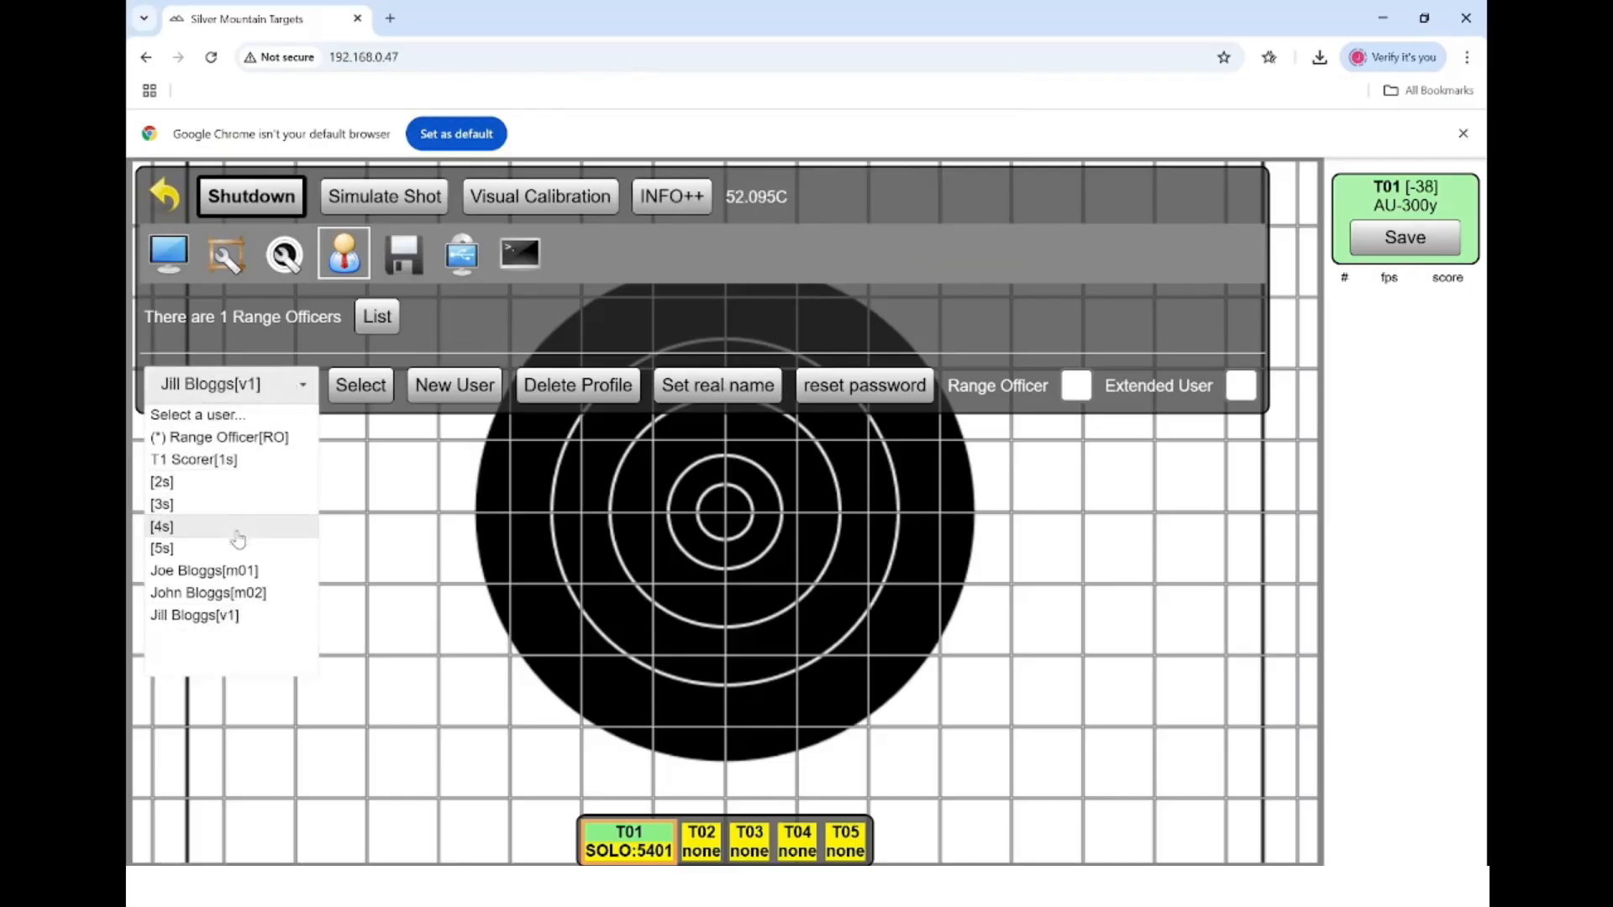
# - Select m02 and set its real name back to 'vacant'
pyautogui.click(249, 605)
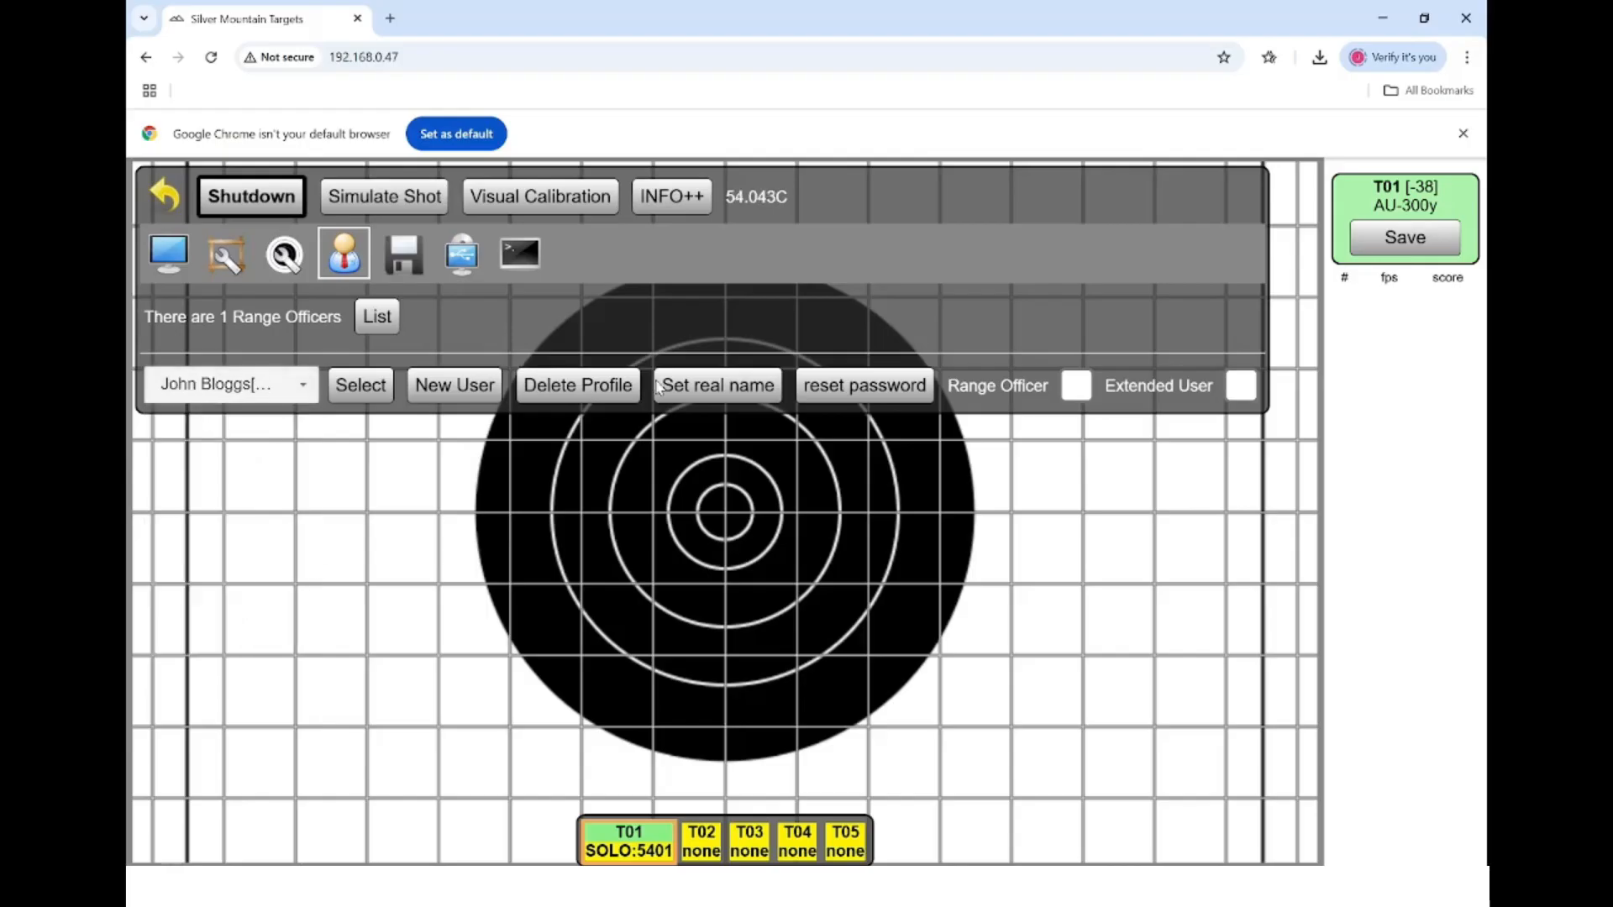
pyautogui.click(710, 393)
pyautogui.write('vacant')
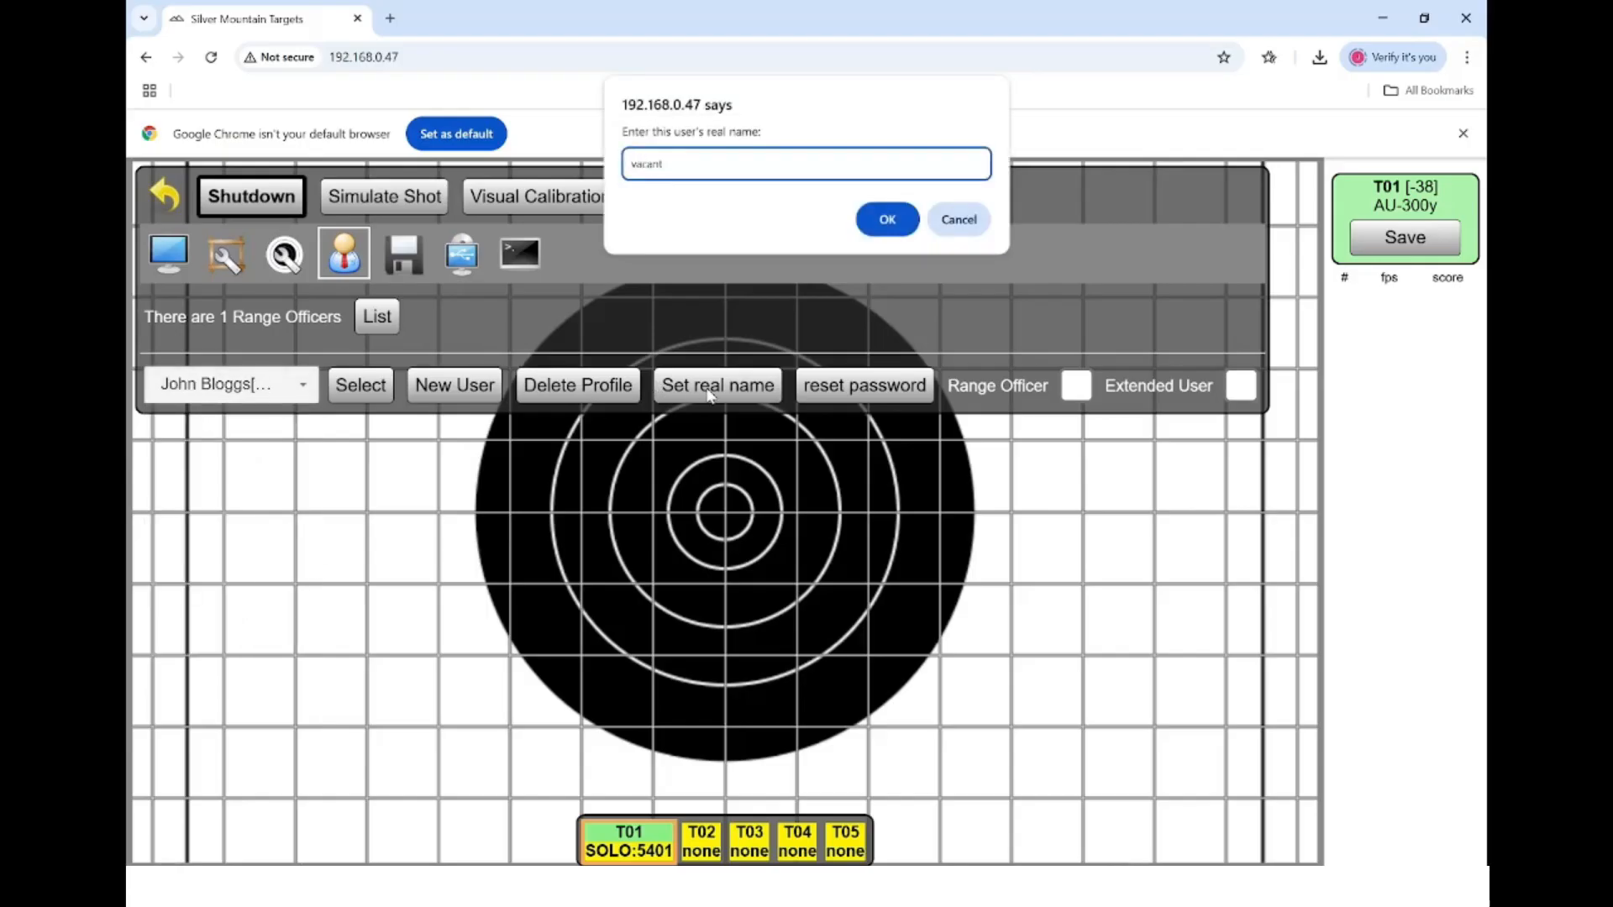
pyautogui.press('Return')
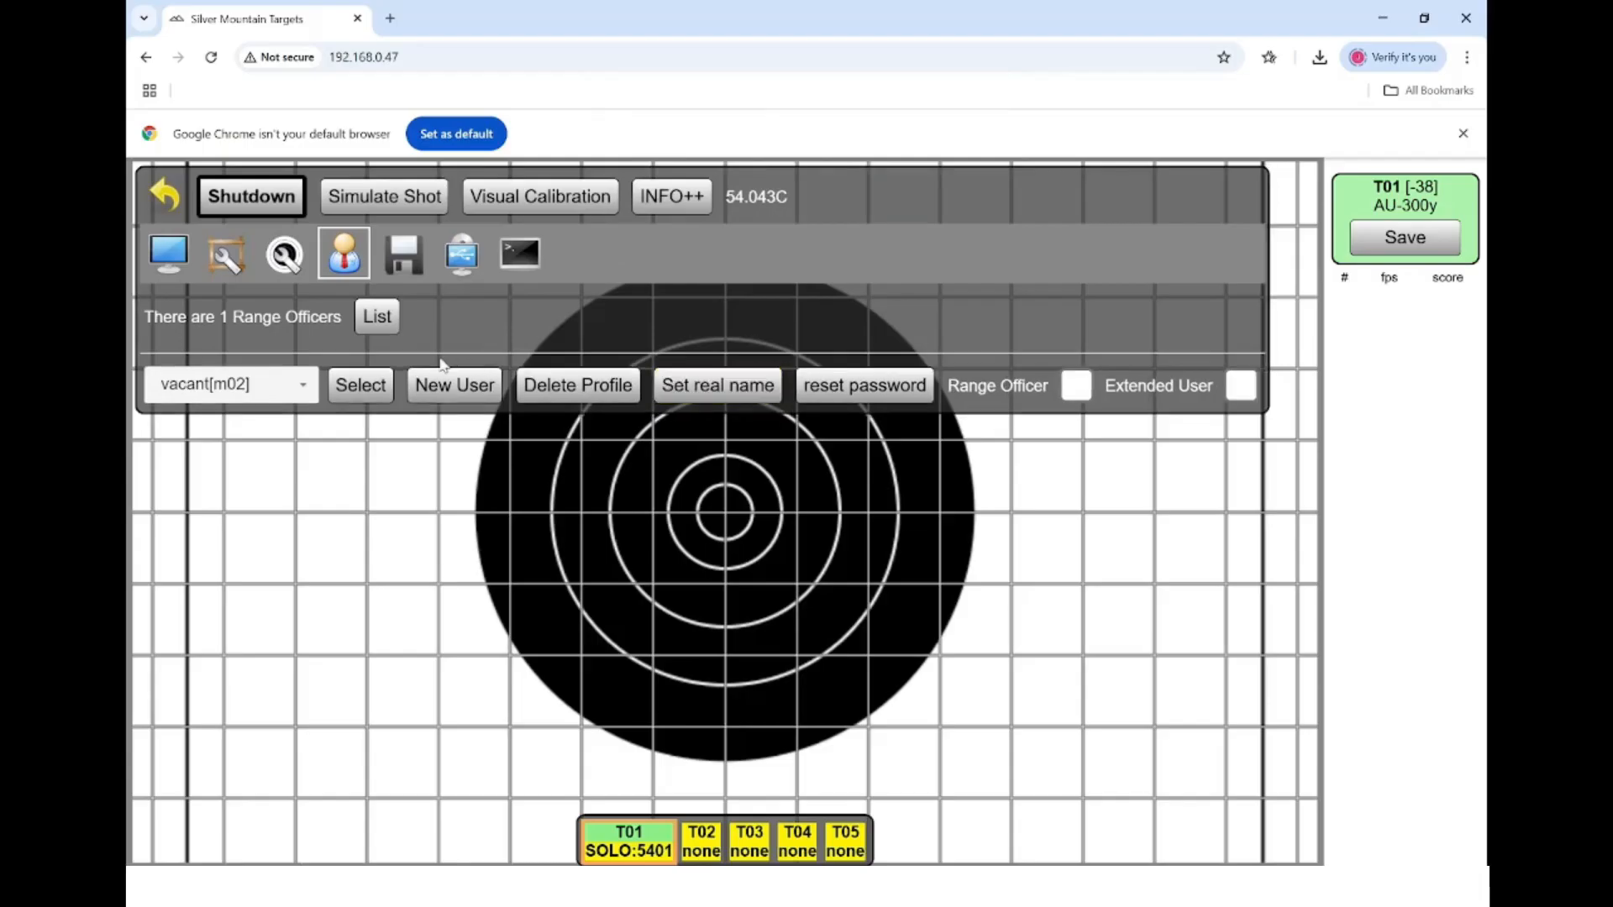
pyautogui.click(302, 388)
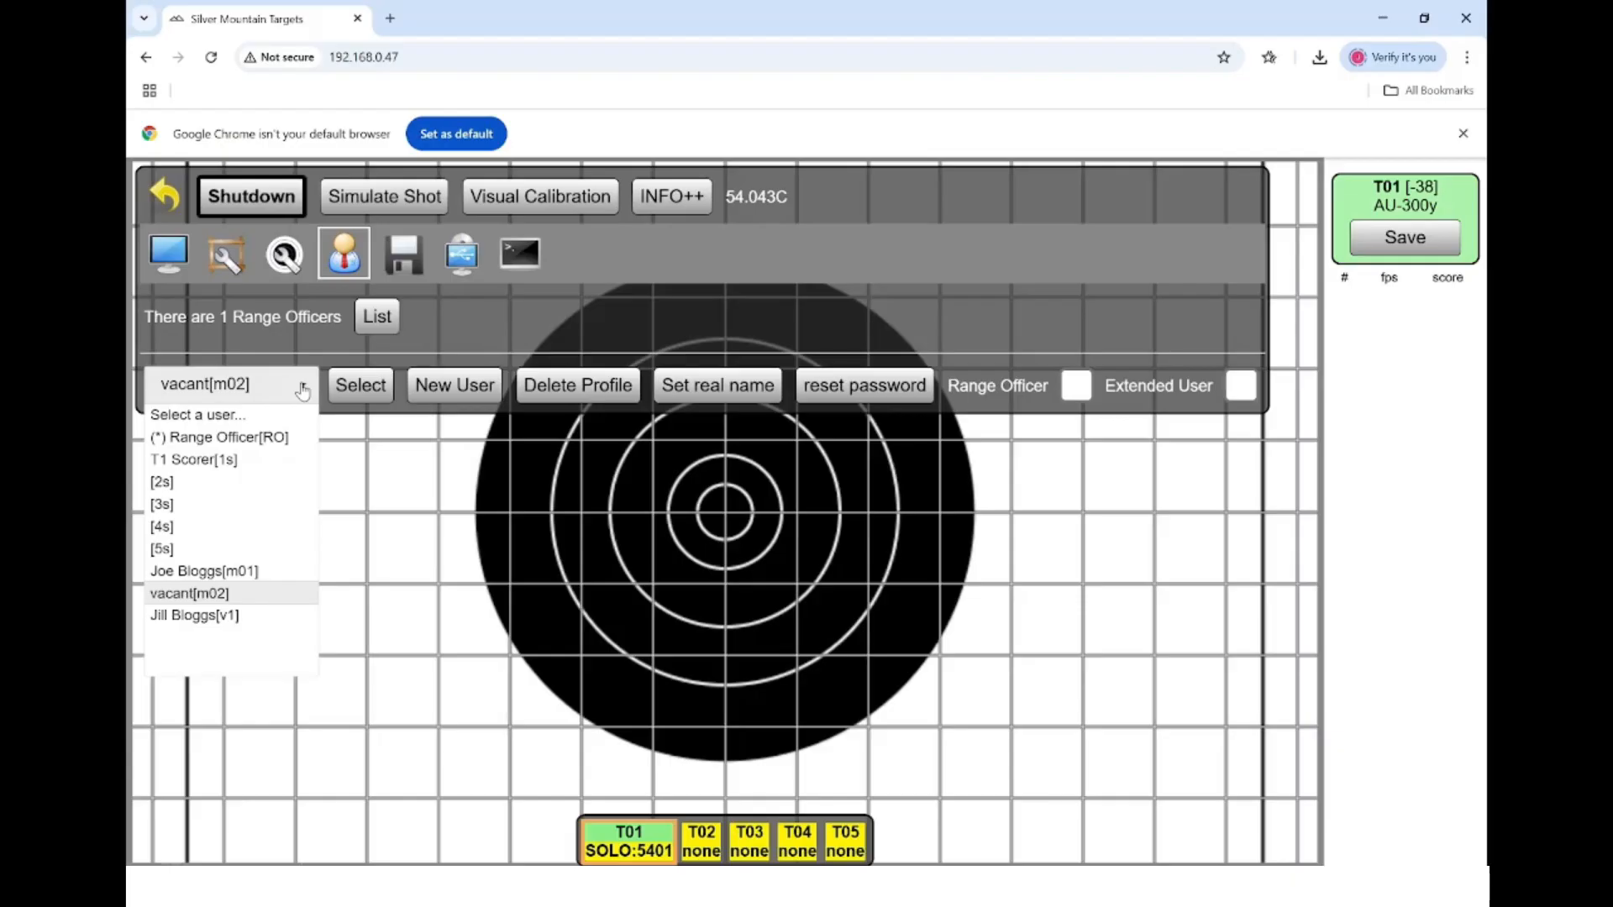
pyautogui.click(302, 391)
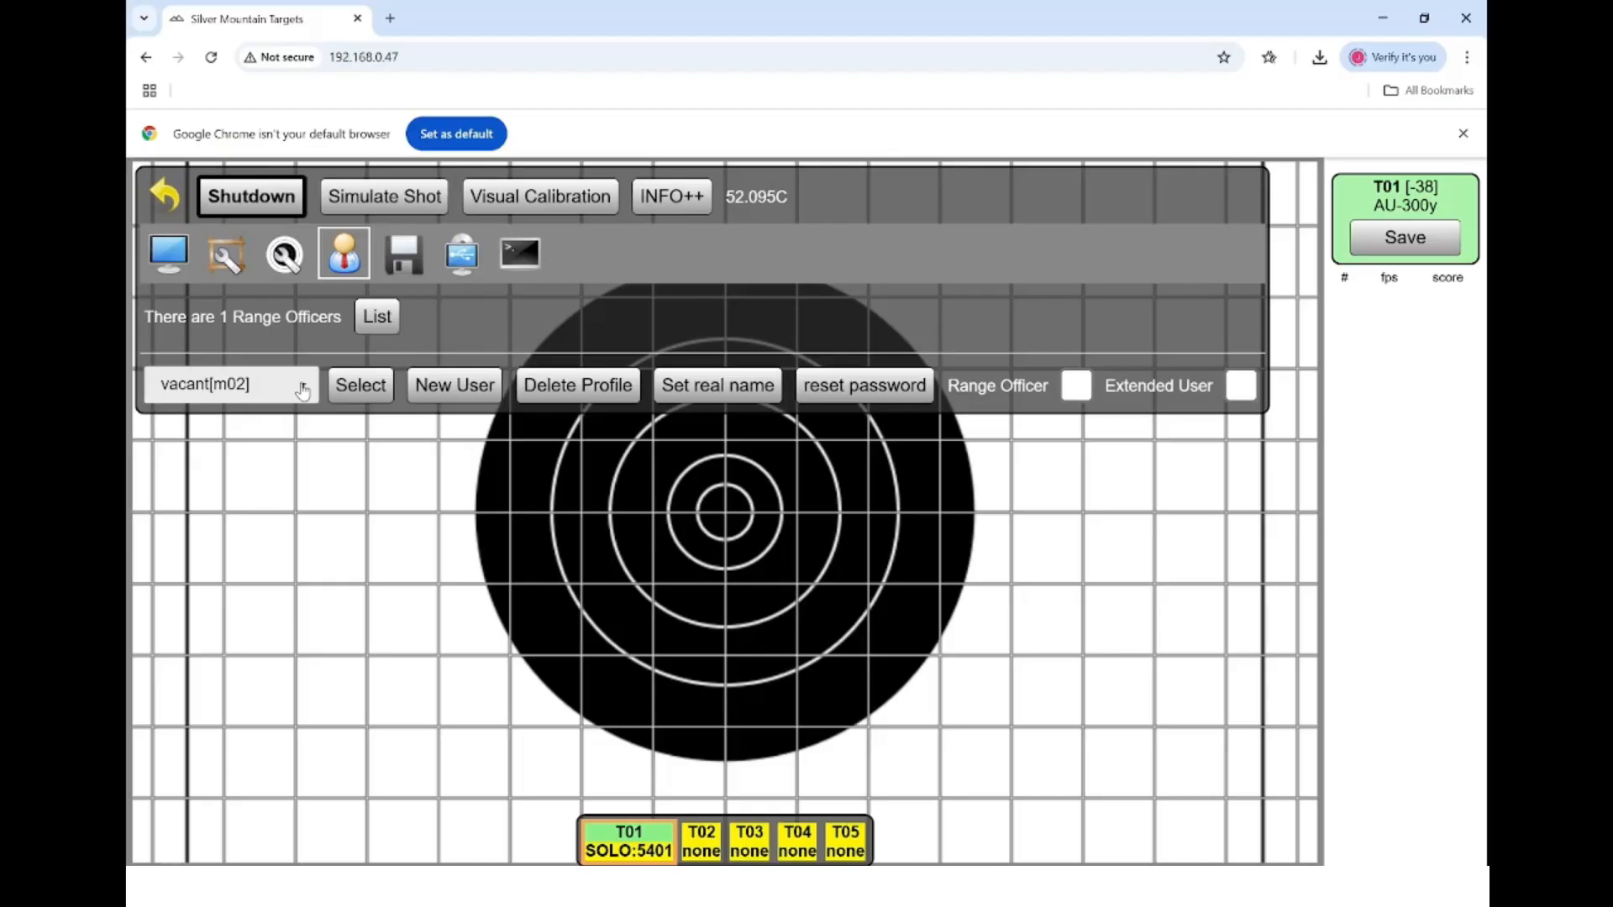
# - Leave the settings, log the admin out and log in as competitor m01
pyautogui.click(172, 200)
pyautogui.click(162, 189)
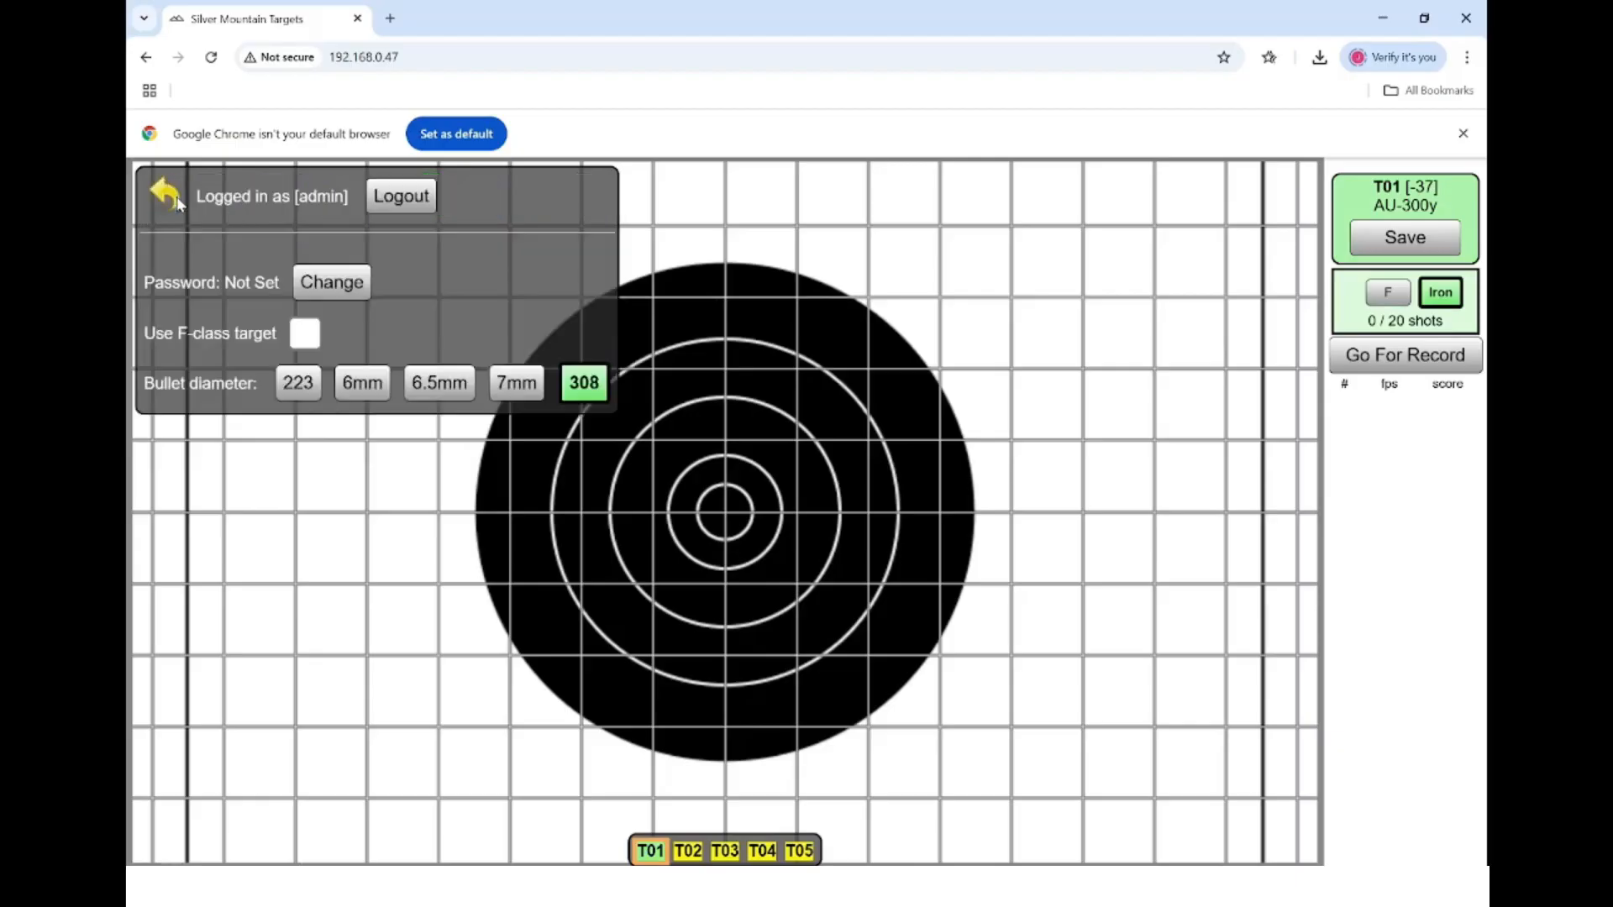
pyautogui.click(406, 200)
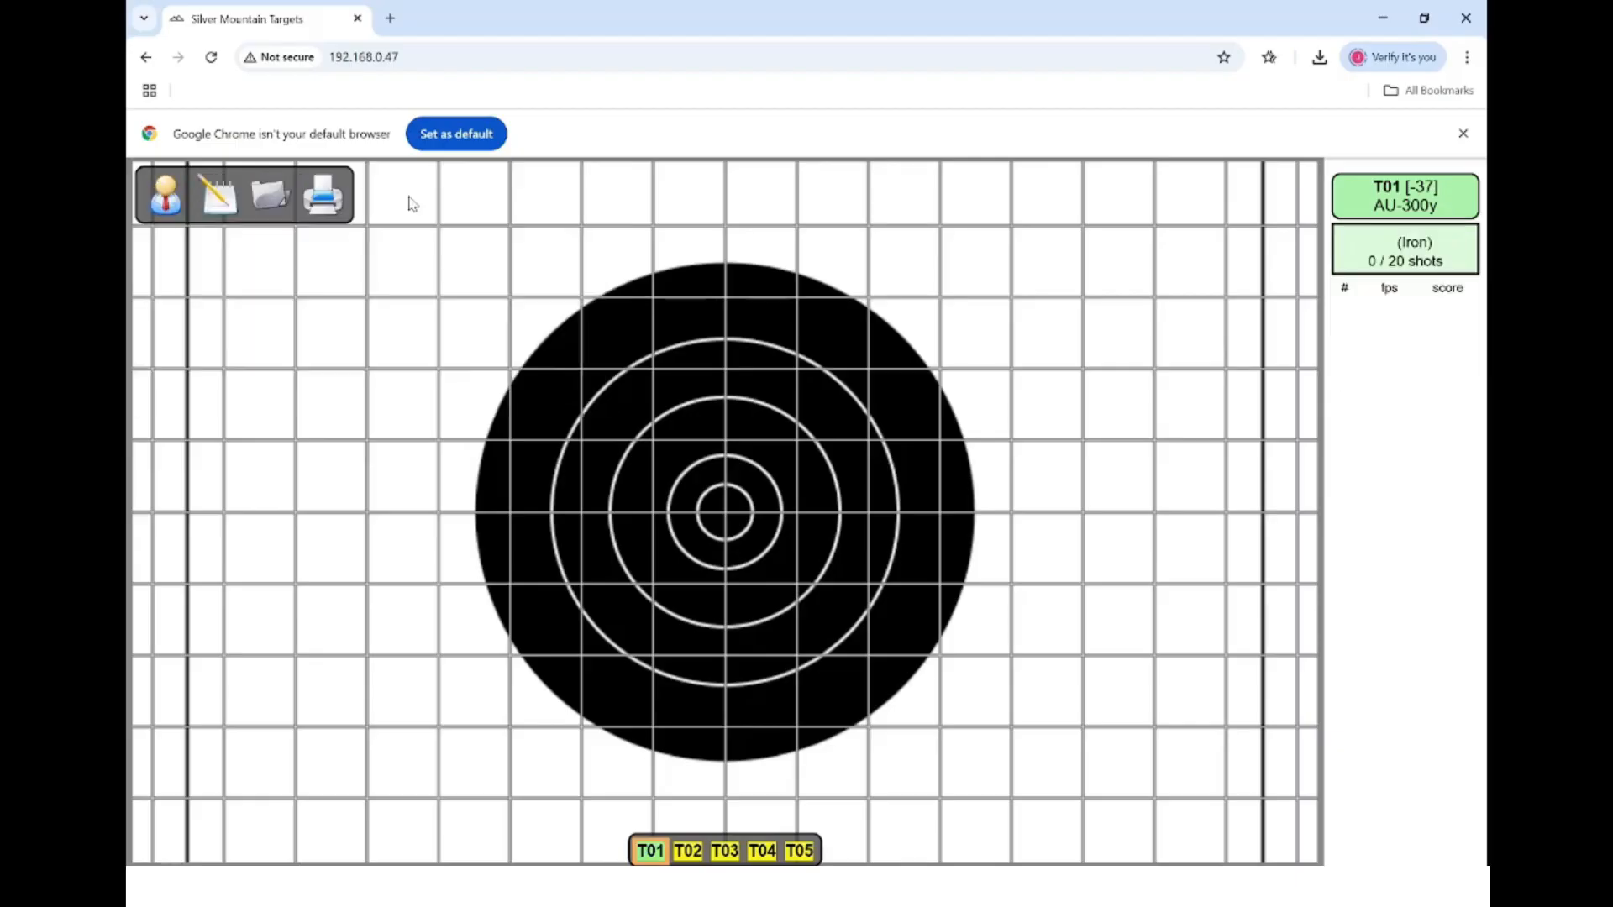
pyautogui.click(168, 198)
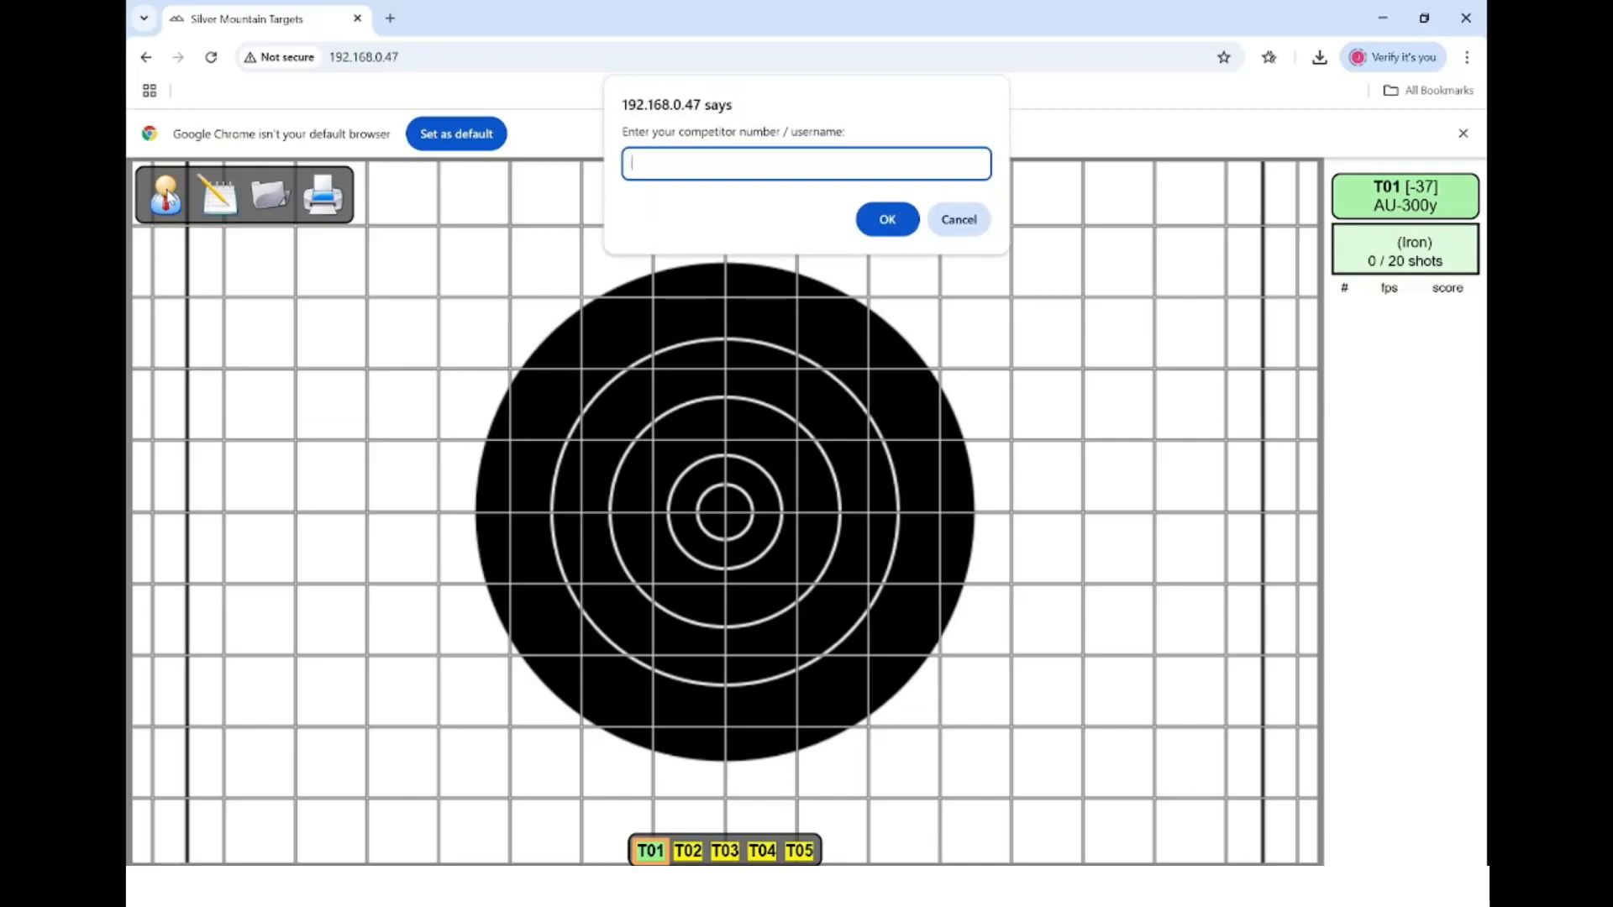
pyautogui.write('m01')
pyautogui.press('Return')
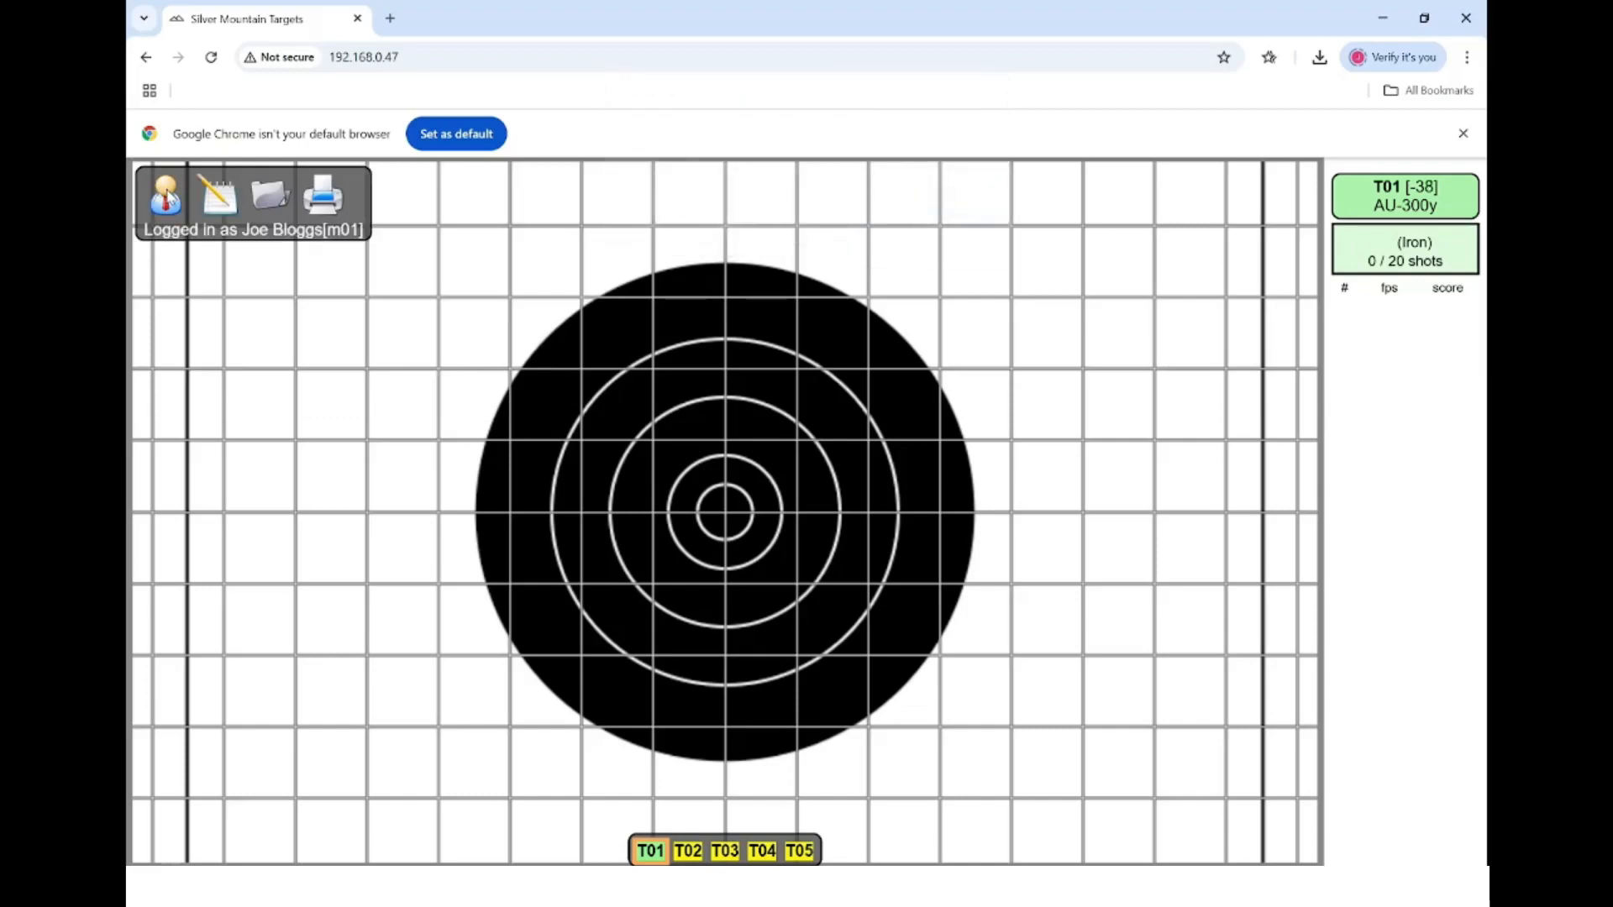
# - Turn on the F-class target for m01, then log the competitor out
pyautogui.click(175, 202)
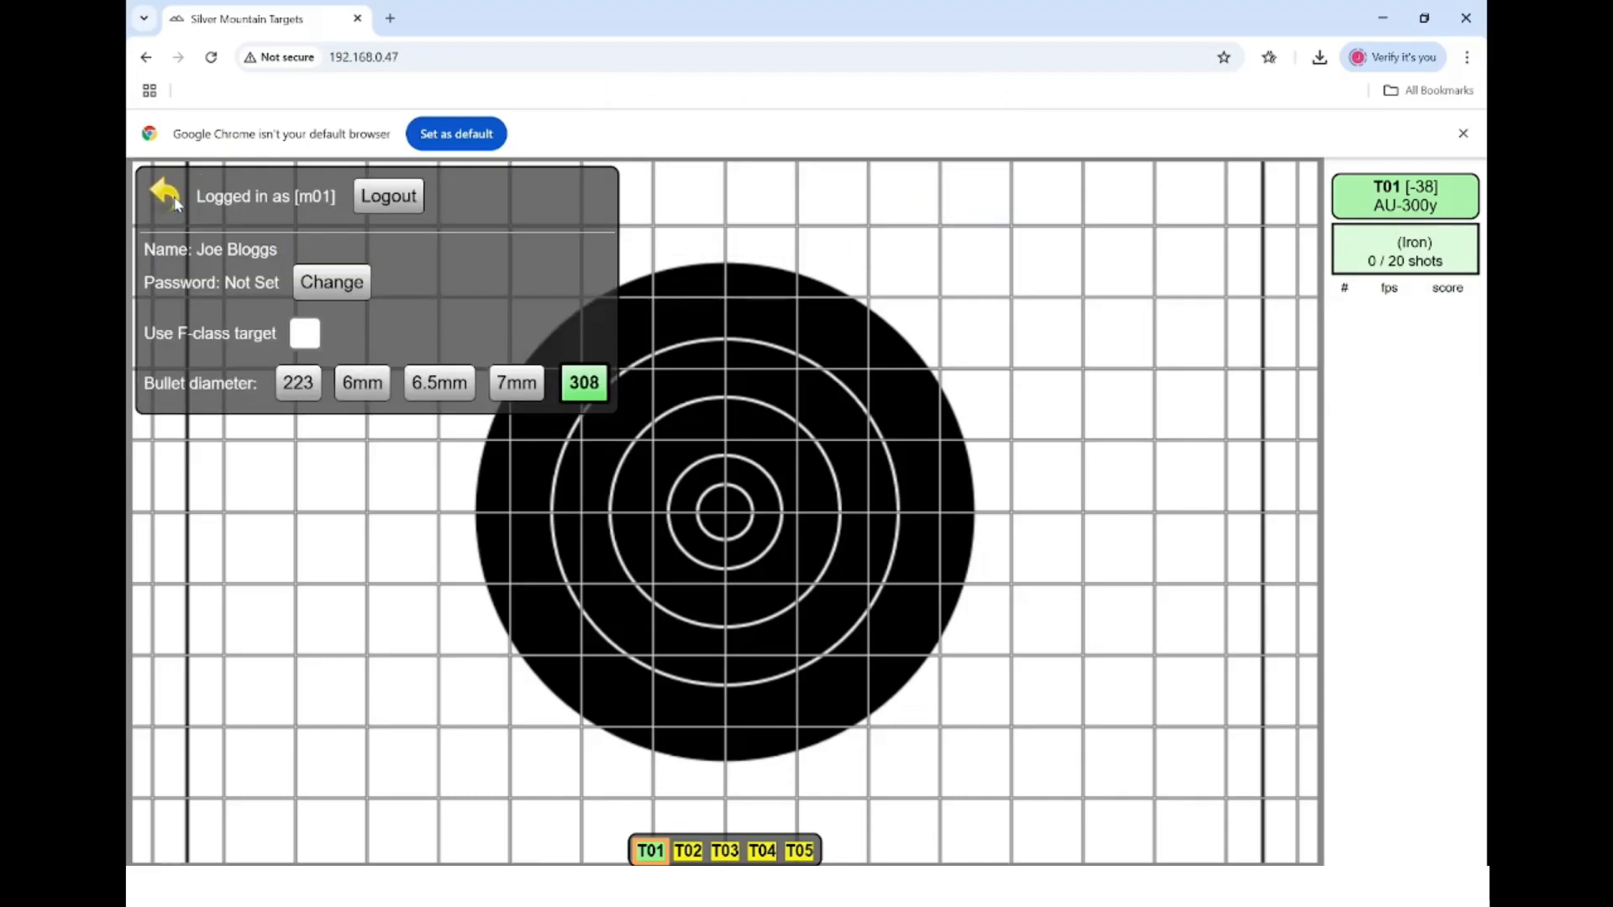
pyautogui.click(302, 337)
pyautogui.click(167, 196)
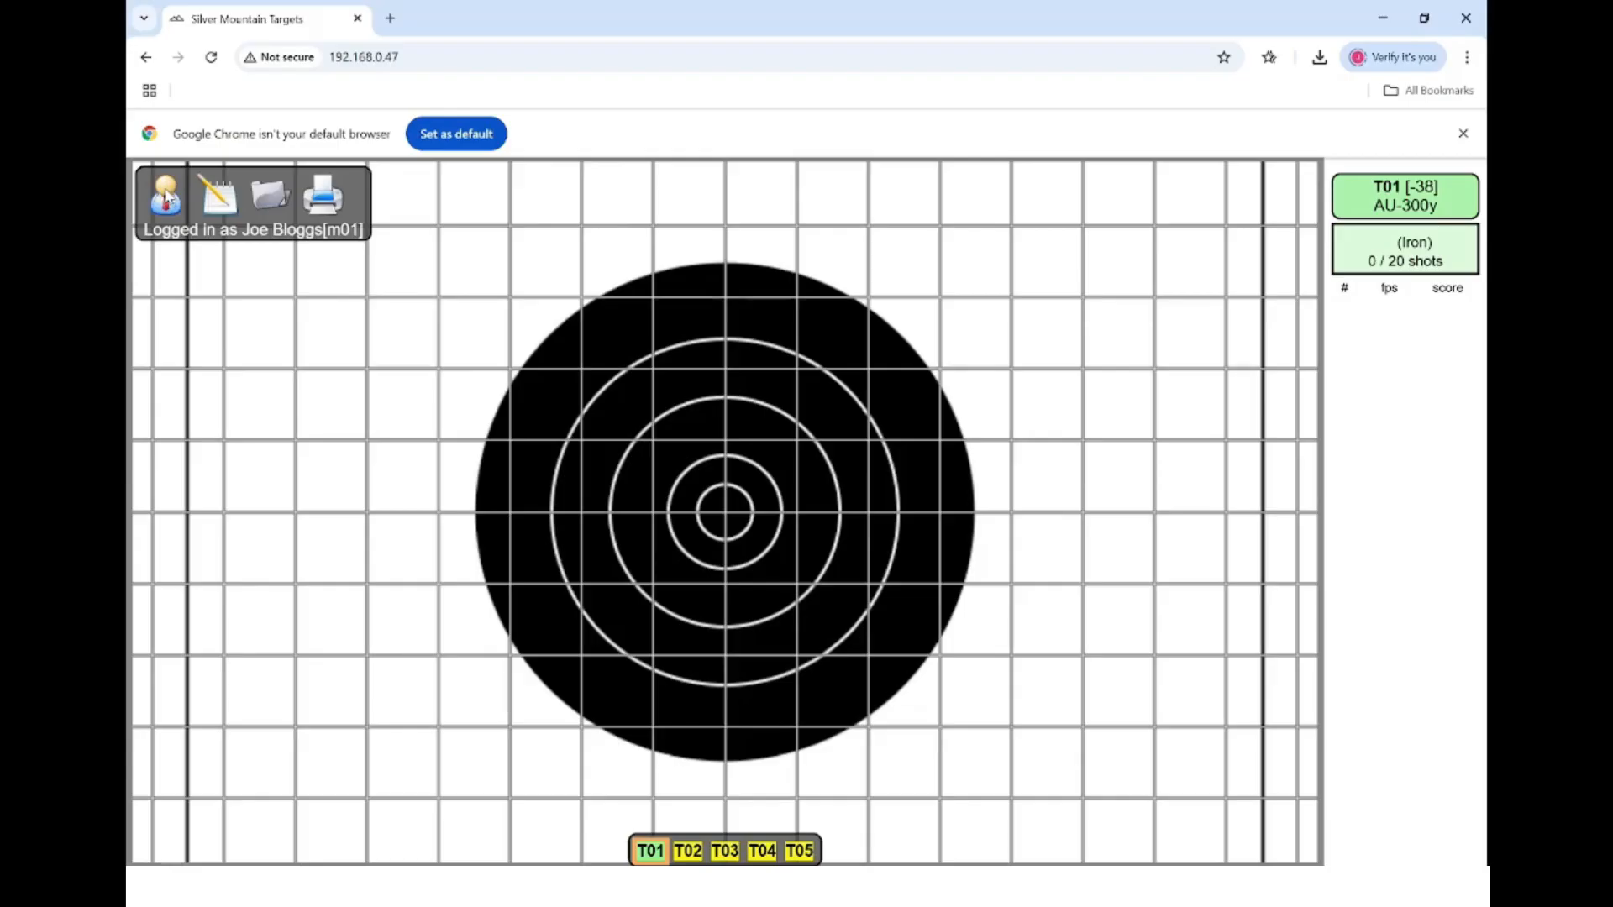
pyautogui.click(166, 198)
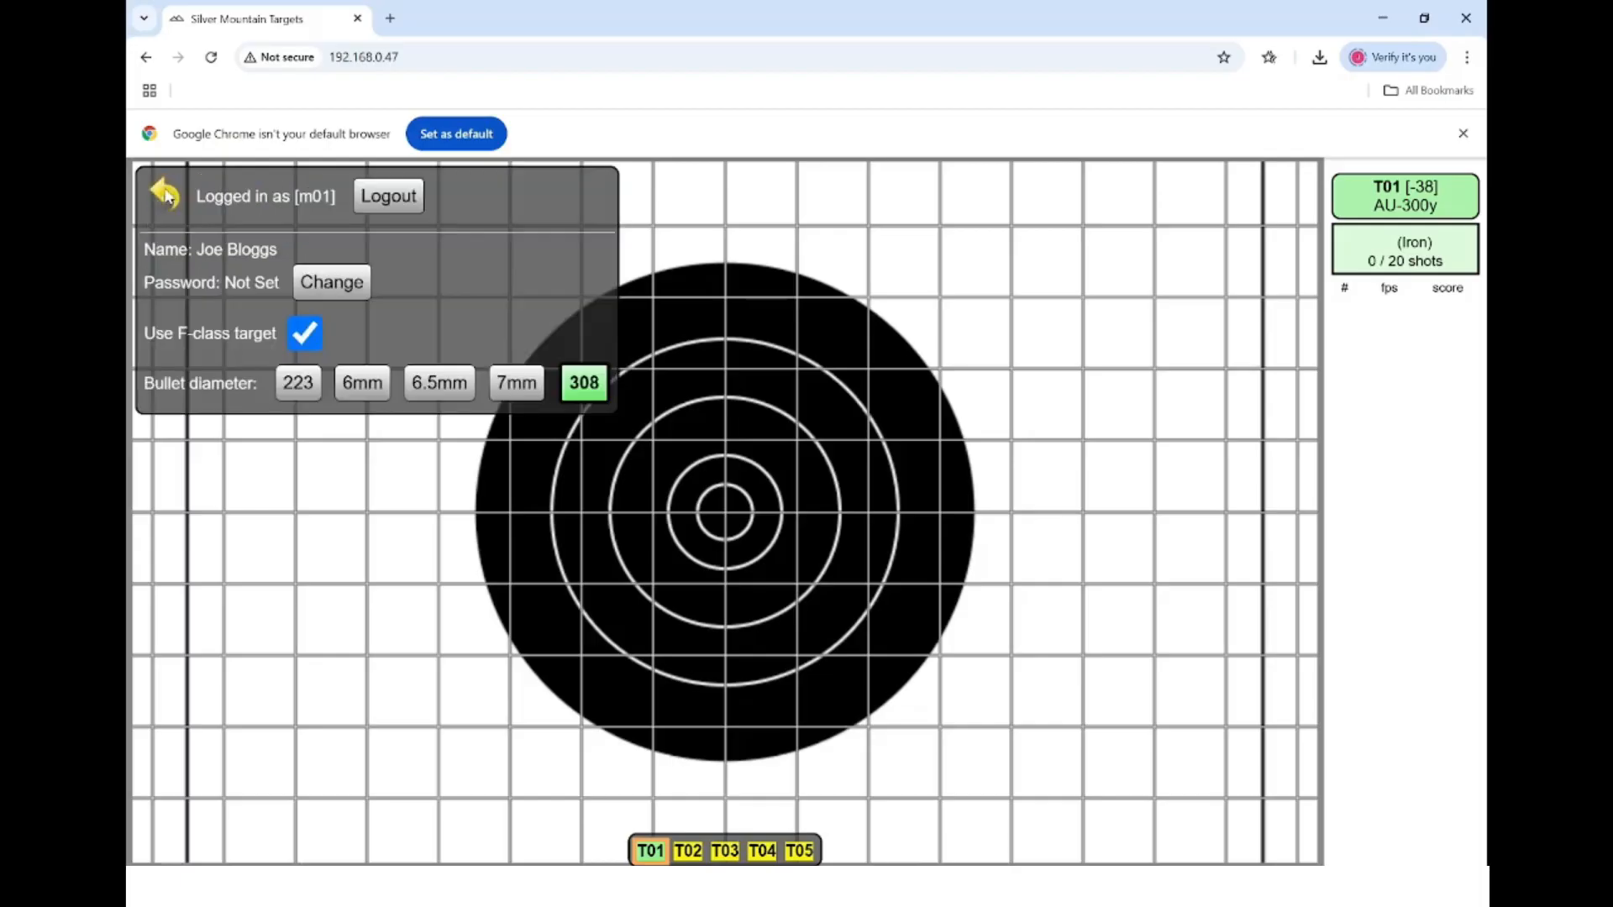
pyautogui.click(369, 201)
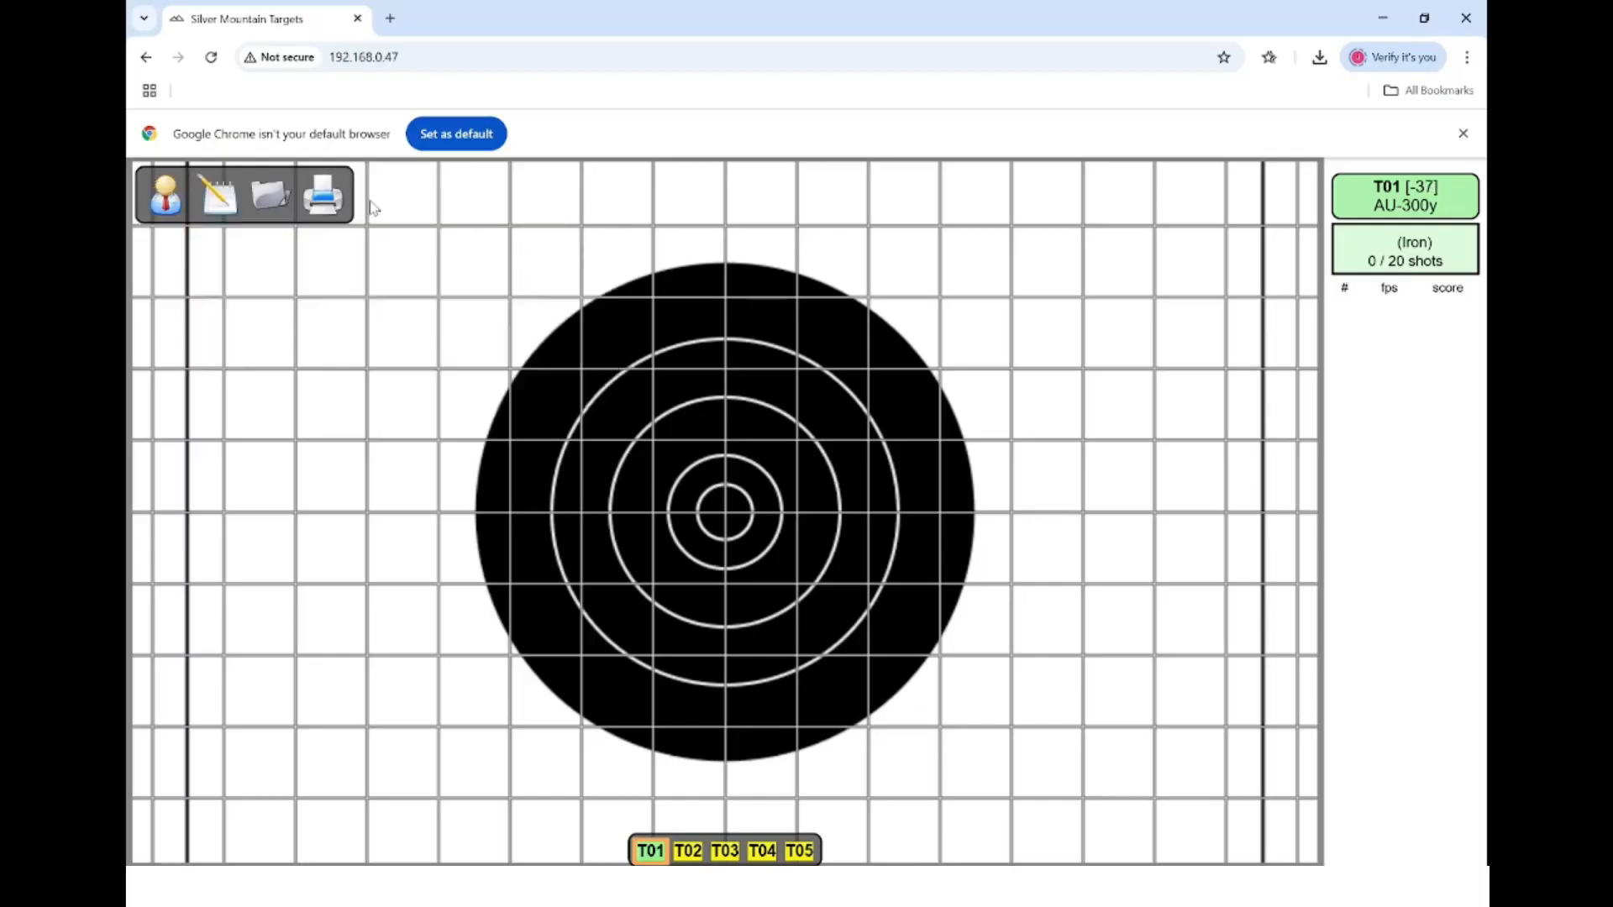
# - Log in as competitor 22 and leave the F-class target option switched off
pyautogui.click(179, 201)
pyautogui.write('22')
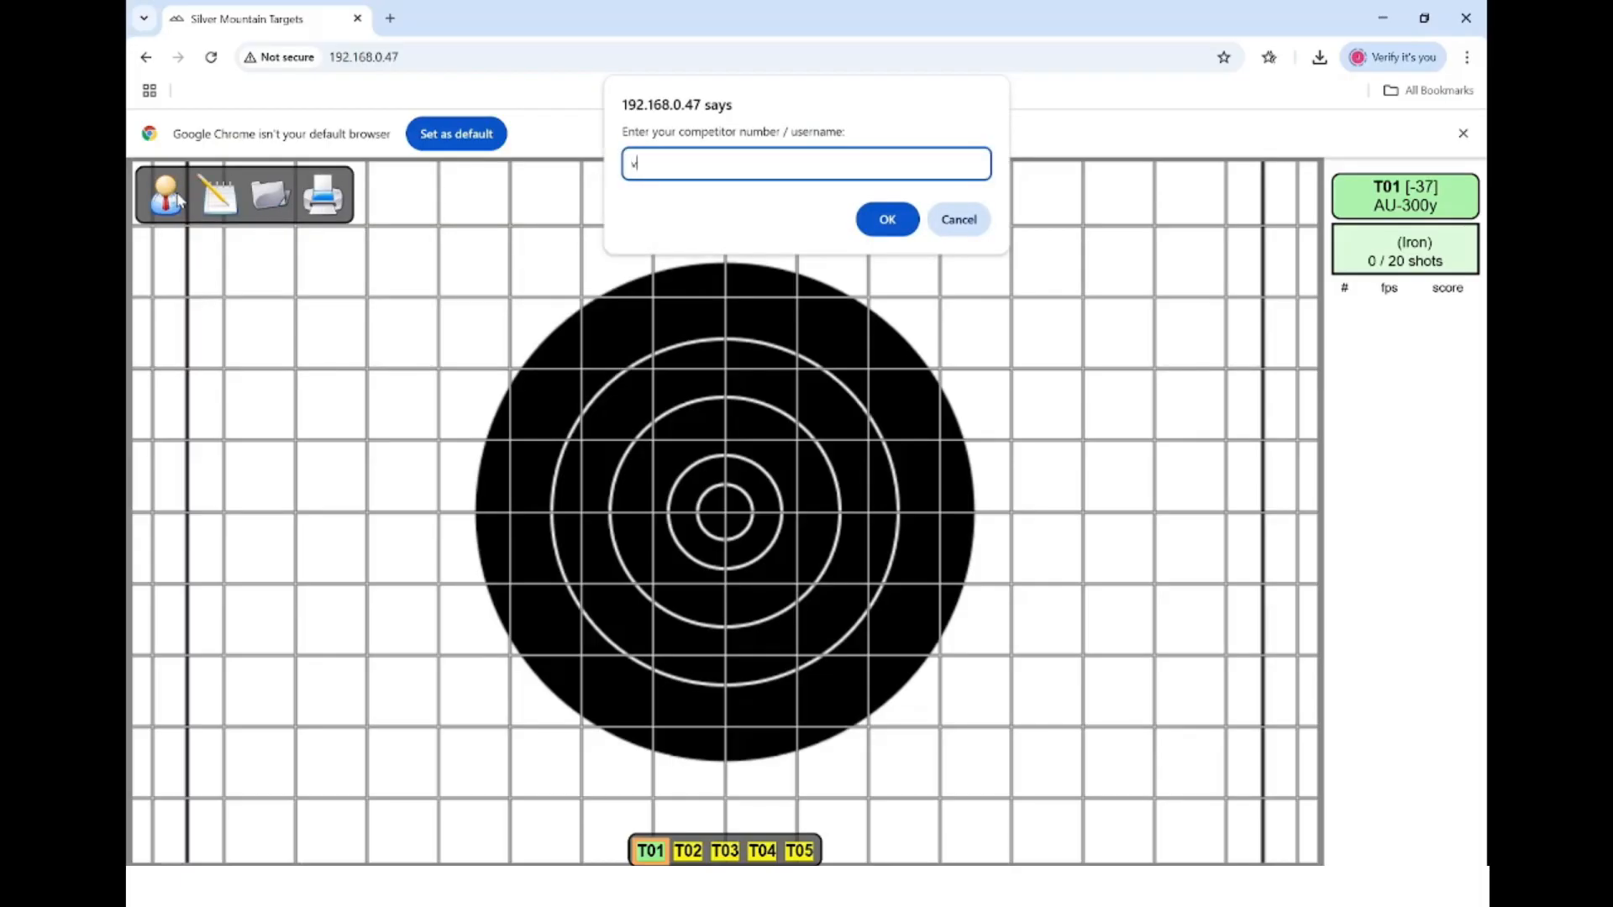
pyautogui.press('Return')
pyautogui.click(179, 200)
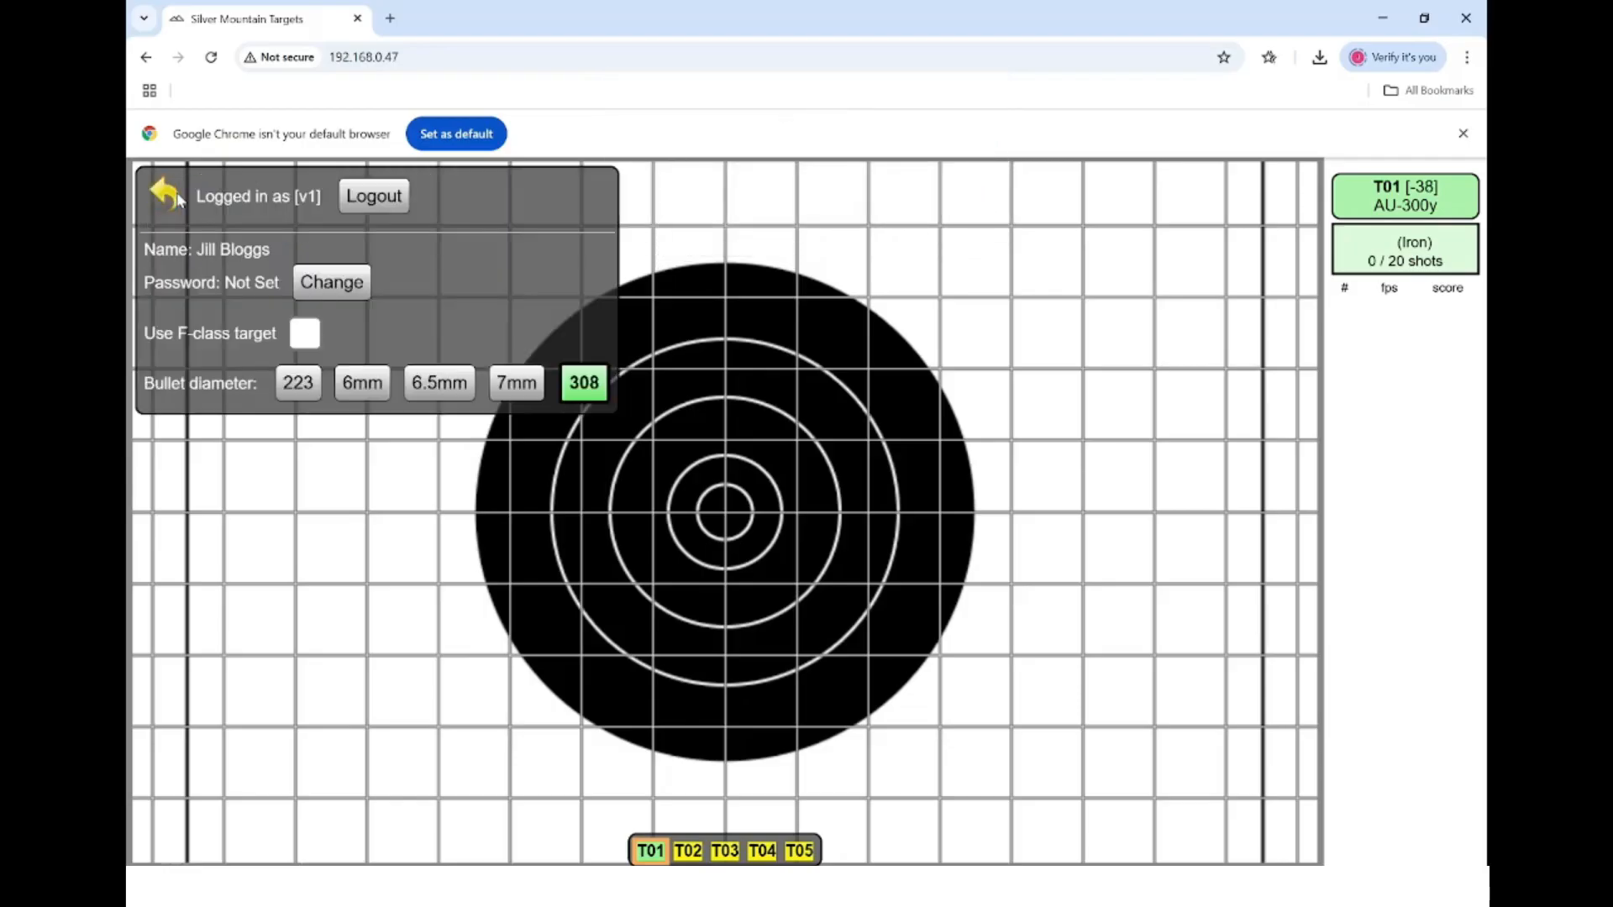
pyautogui.click(308, 346)
pyautogui.click(308, 349)
pyautogui.click(172, 199)
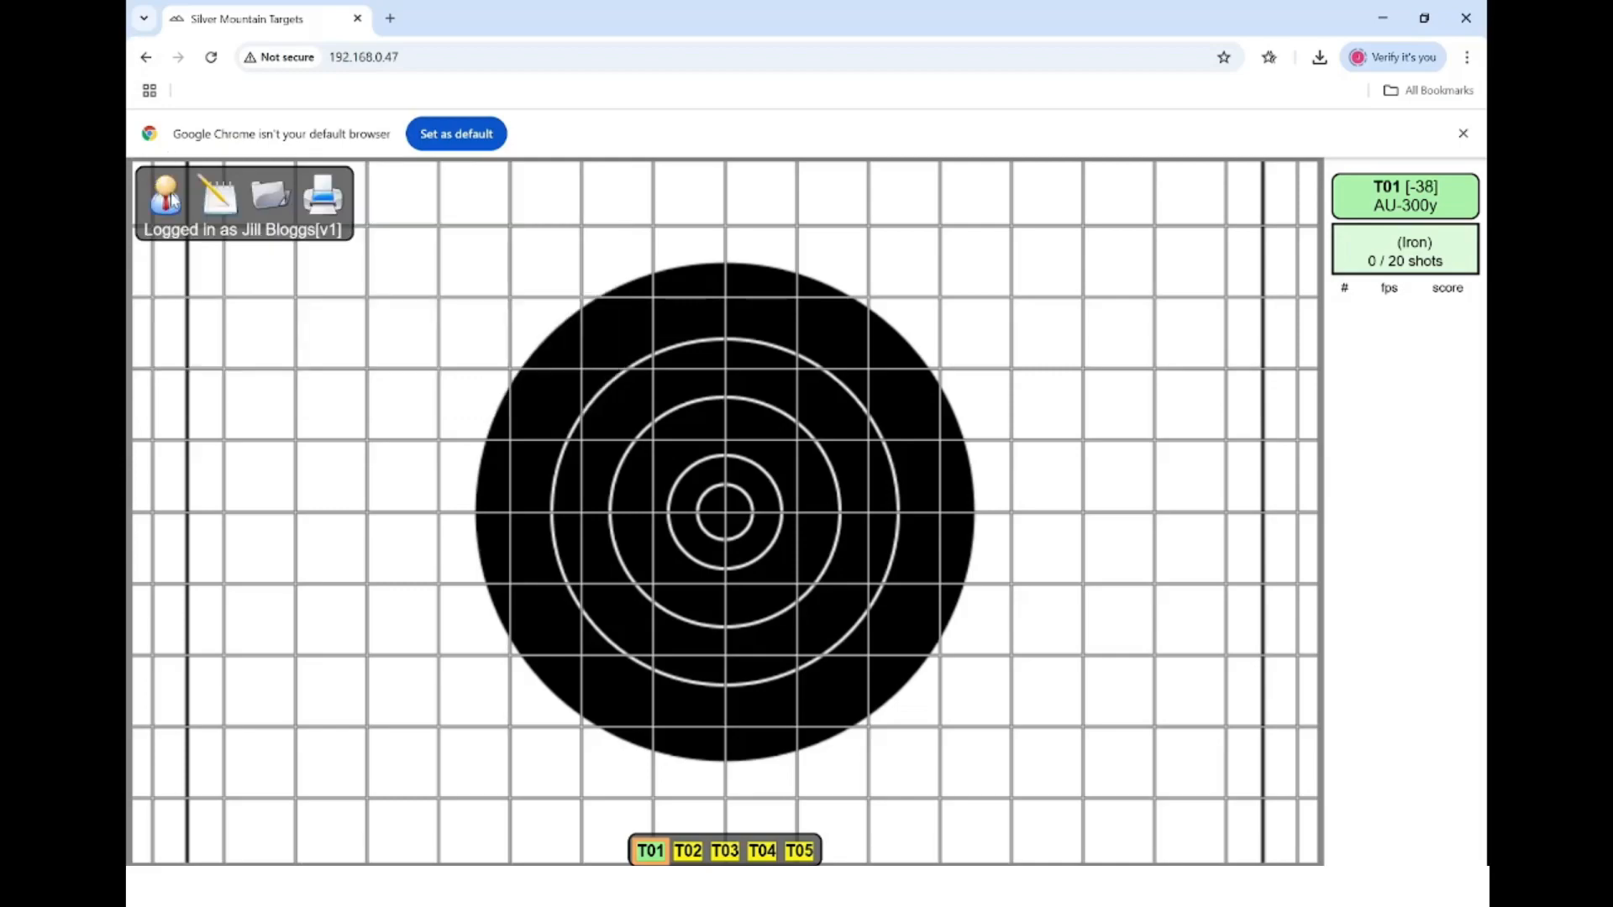